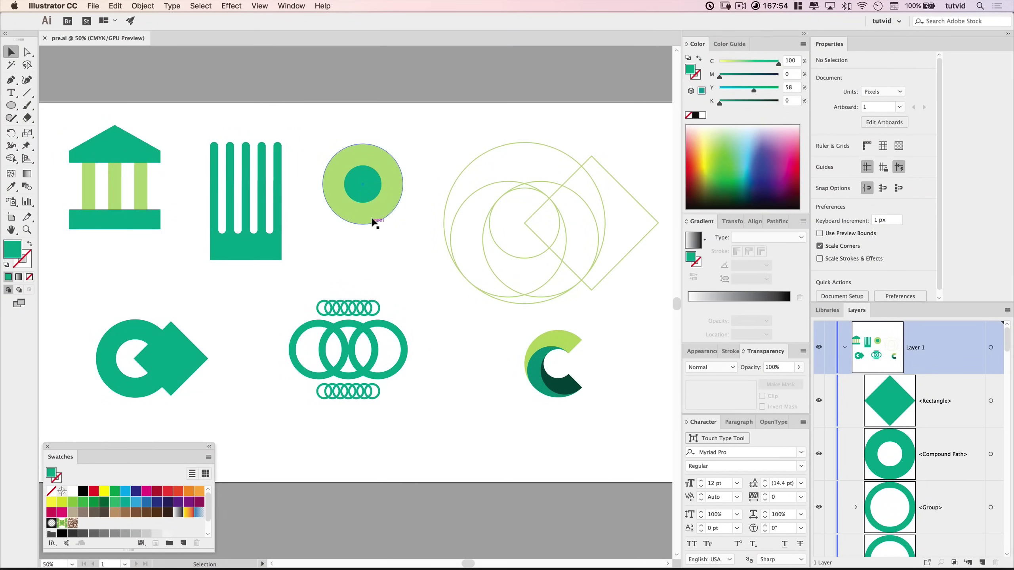
Show the Pathfinder panel from the Window menu, then marquee-select and deselect the line art.
click(286, 9)
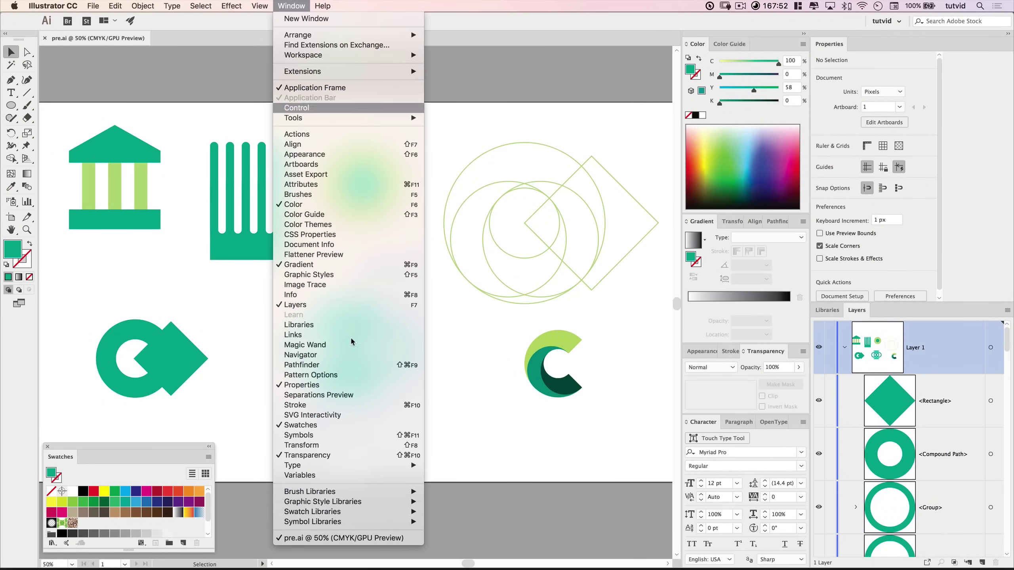
click(302, 365)
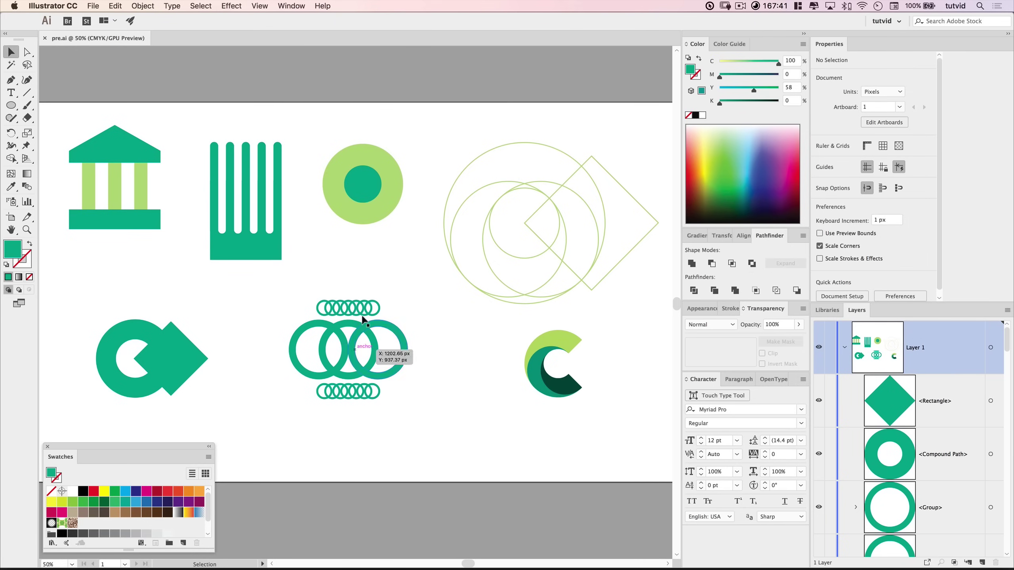
drag(453, 128, 620, 417)
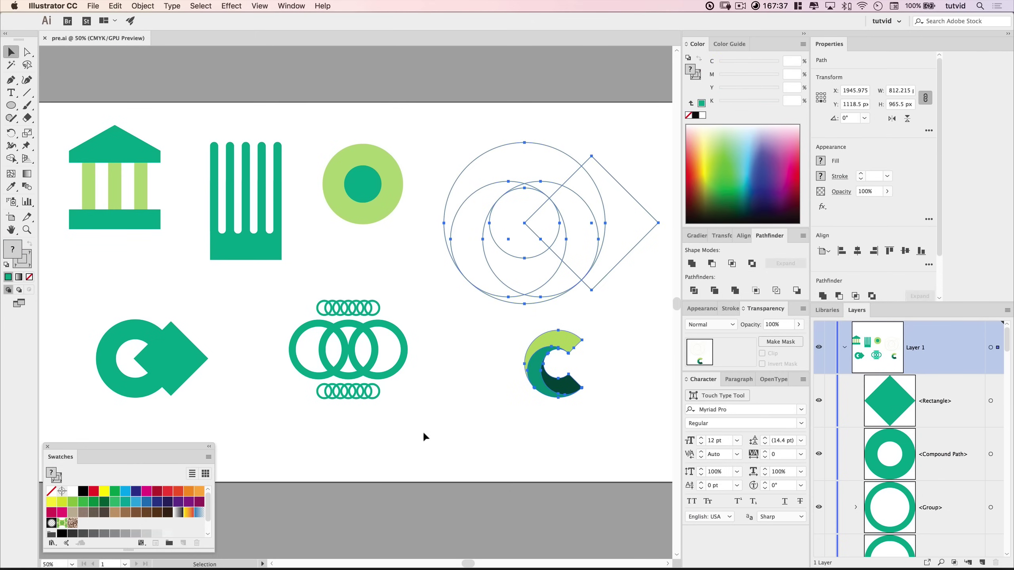
click(460, 402)
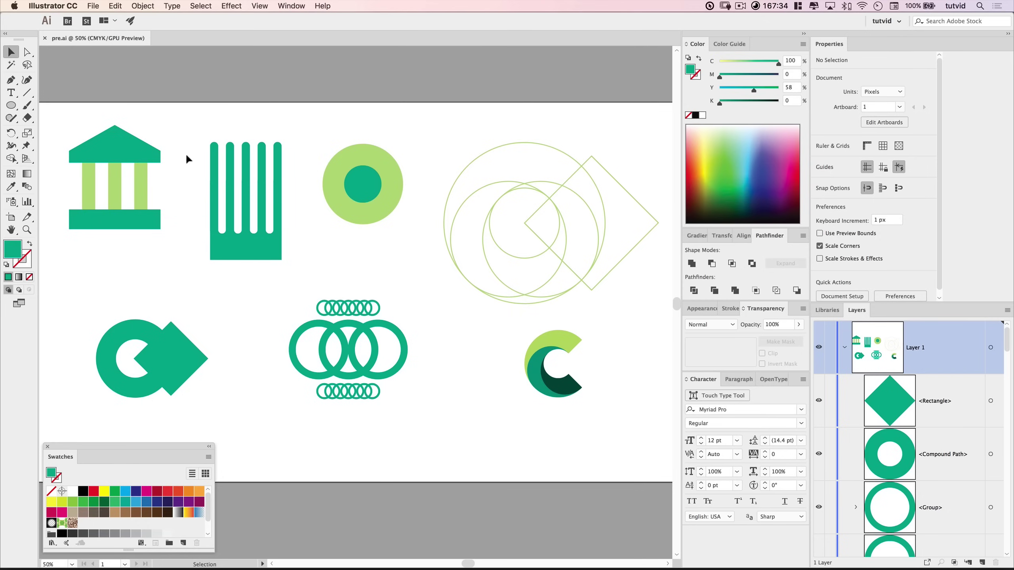
Zoom to 100% and frame the temple and fork icons.
key(z)
click(158, 186)
click(158, 187)
drag(396, 344, 166, 120)
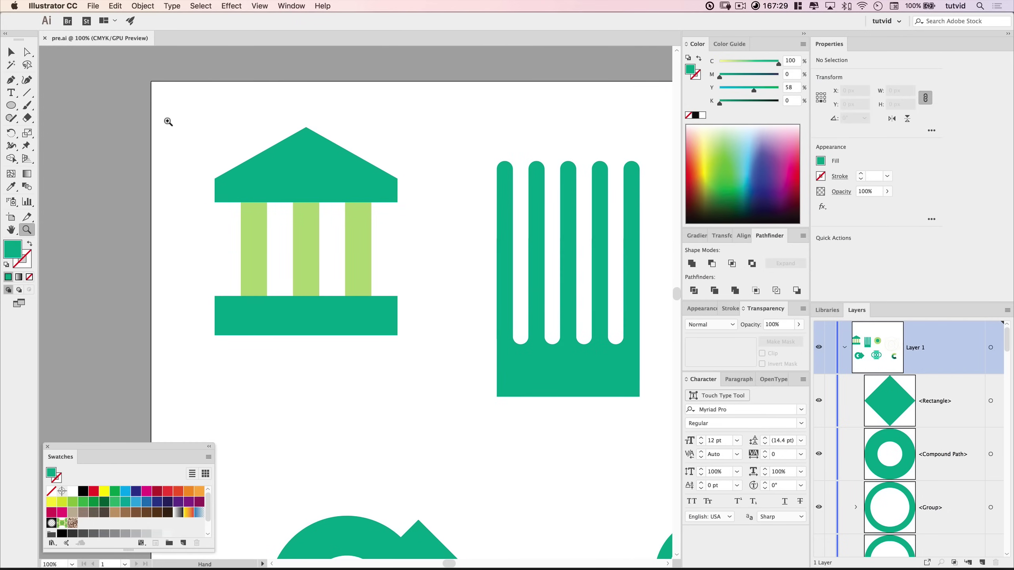
Bring the three light-green columns to the front, then Minus Front them from the roof and base.
key(v)
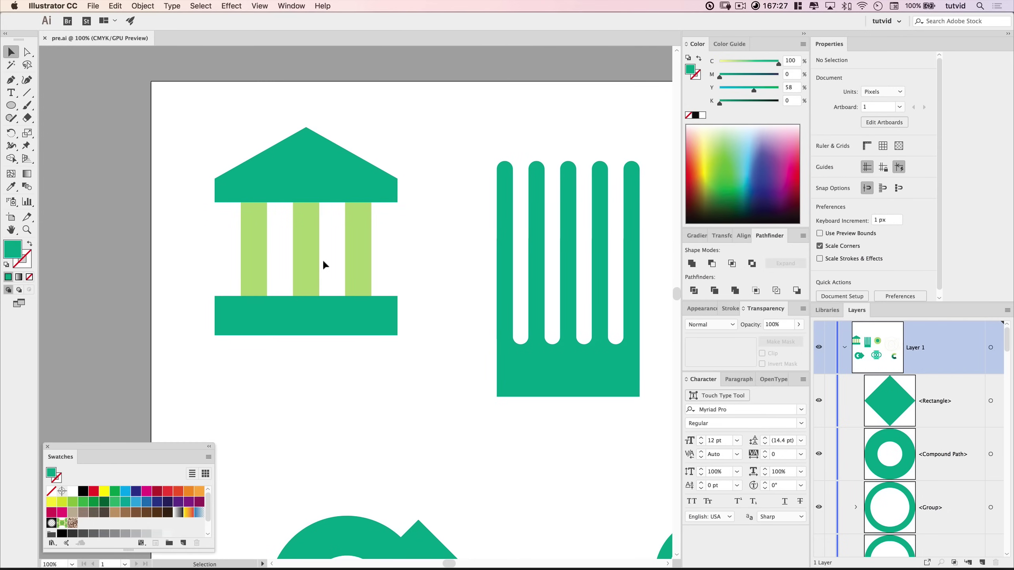
drag(204, 115, 447, 395)
click(428, 239)
drag(220, 254, 220, 253)
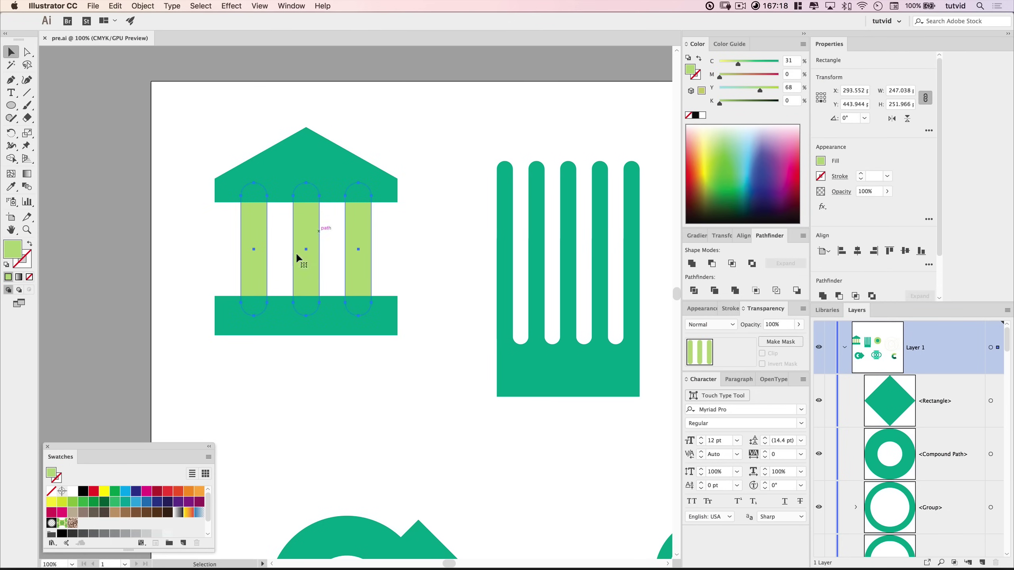
click(144, 6)
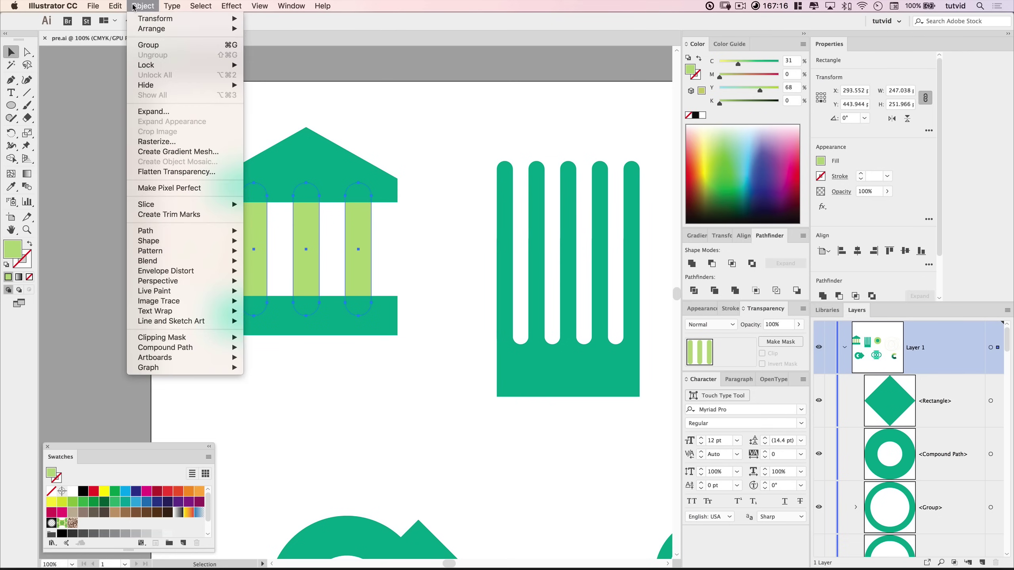
mouse_move(161, 30)
click(298, 29)
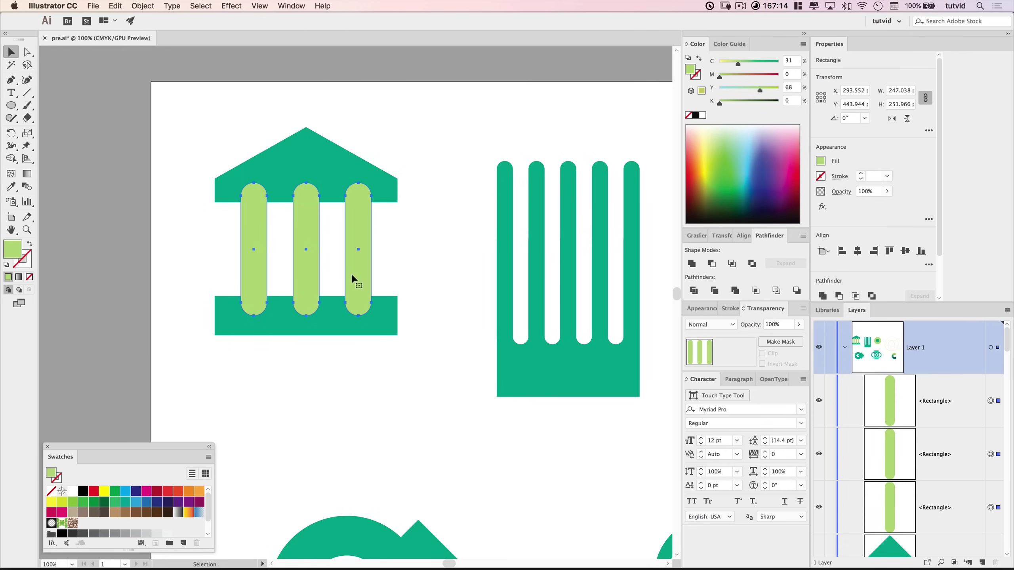
drag(222, 110, 446, 373)
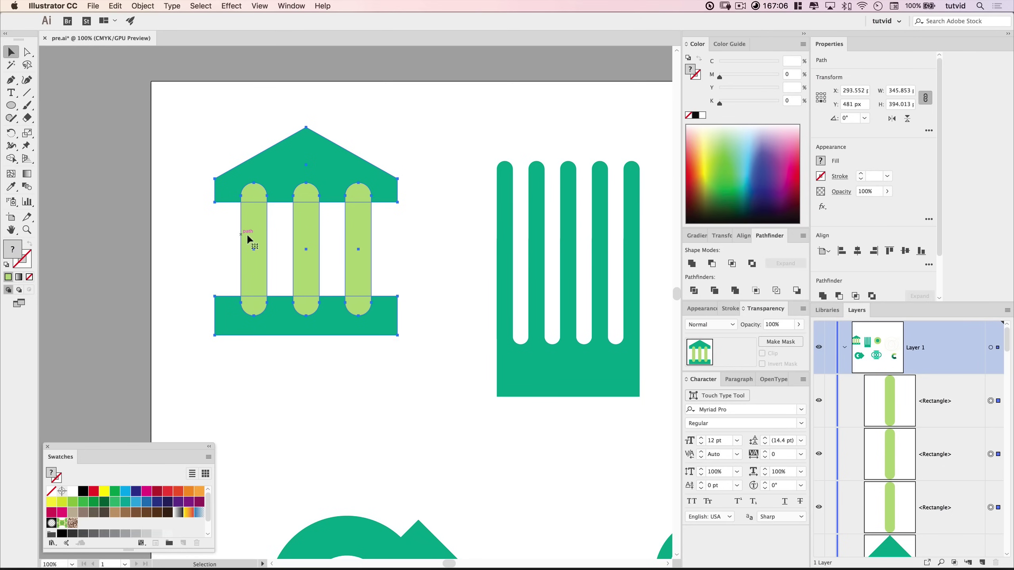
click(712, 263)
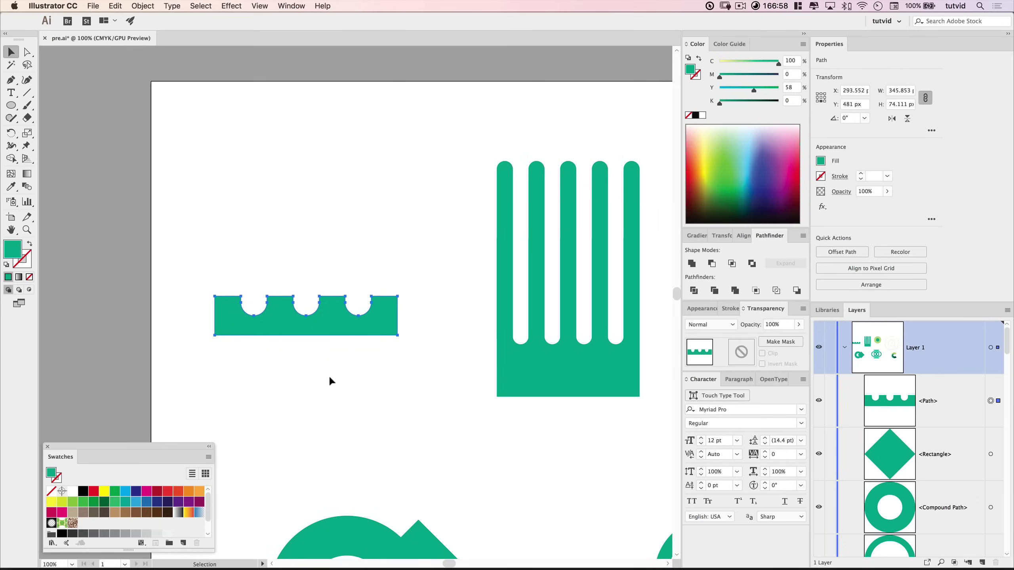
Undo the subtraction, try a live compound Minus Front, and undo that too.
key(super+z)
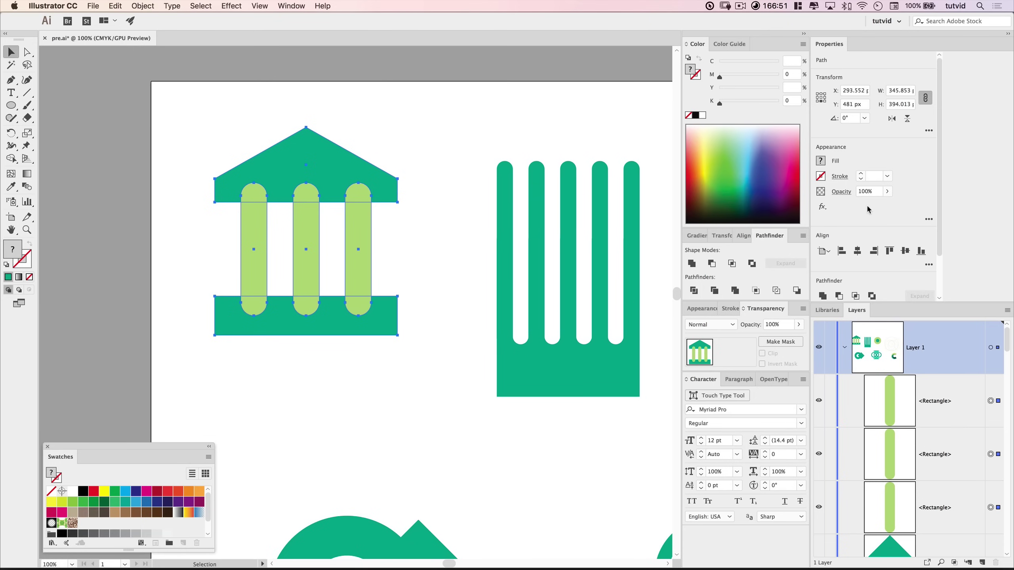
alt+click(710, 264)
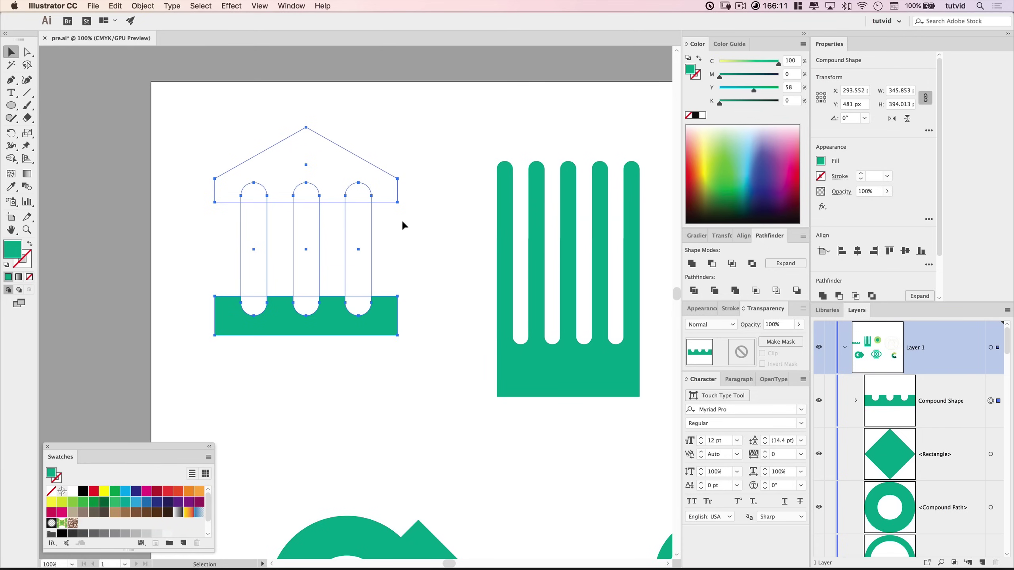
key(super+z)
Group roof and base, add the columns, and Alt-click Minus Front for a live compound shape.
click(446, 225)
drag(420, 112, 380, 372)
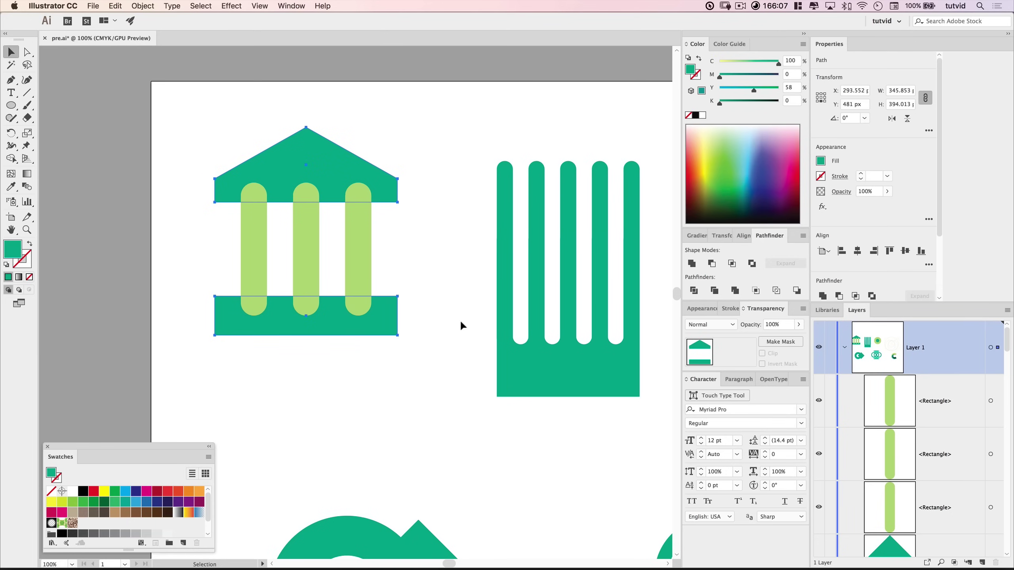
click(143, 6)
click(150, 43)
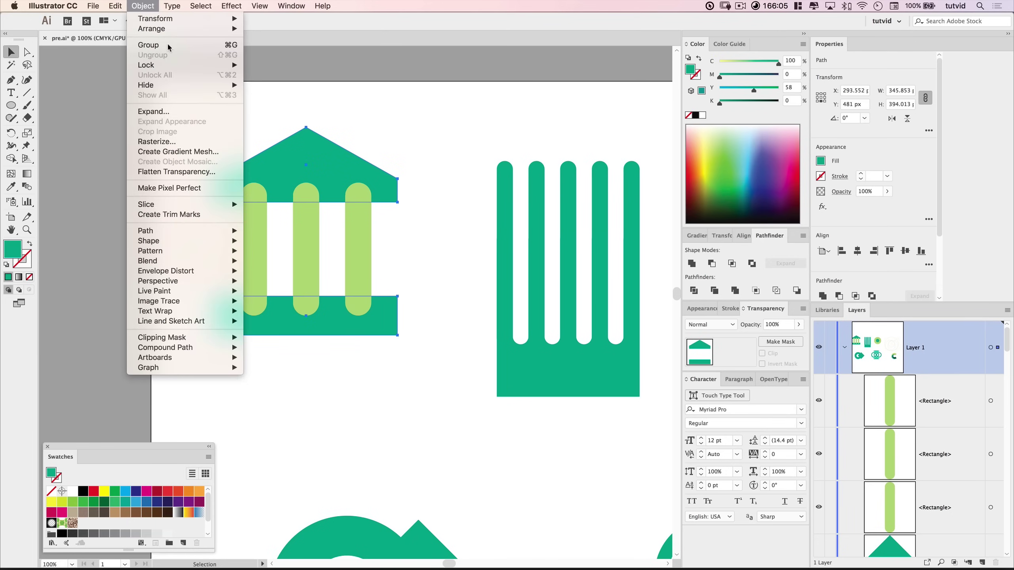
drag(415, 168, 302, 347)
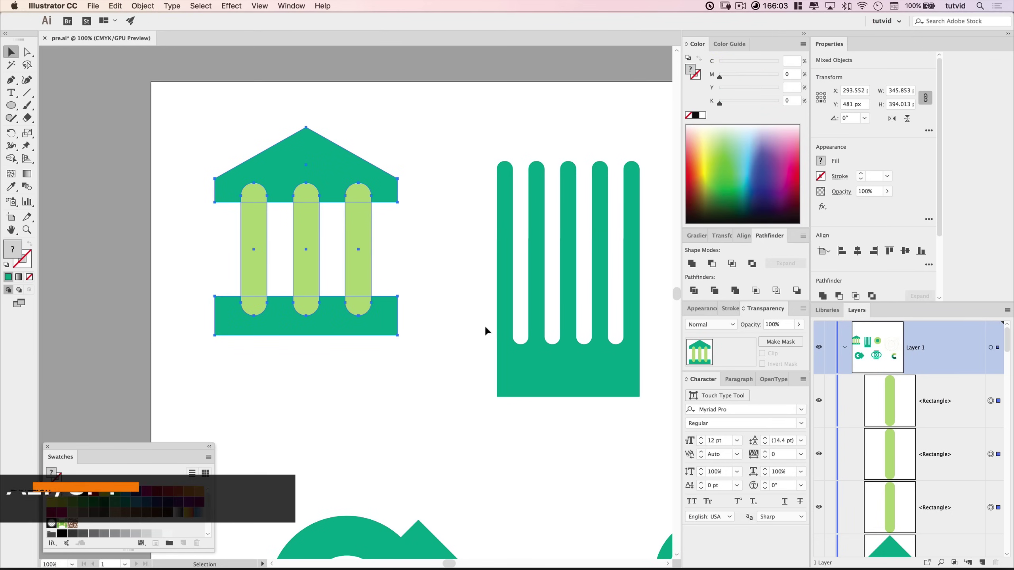
alt+click(714, 263)
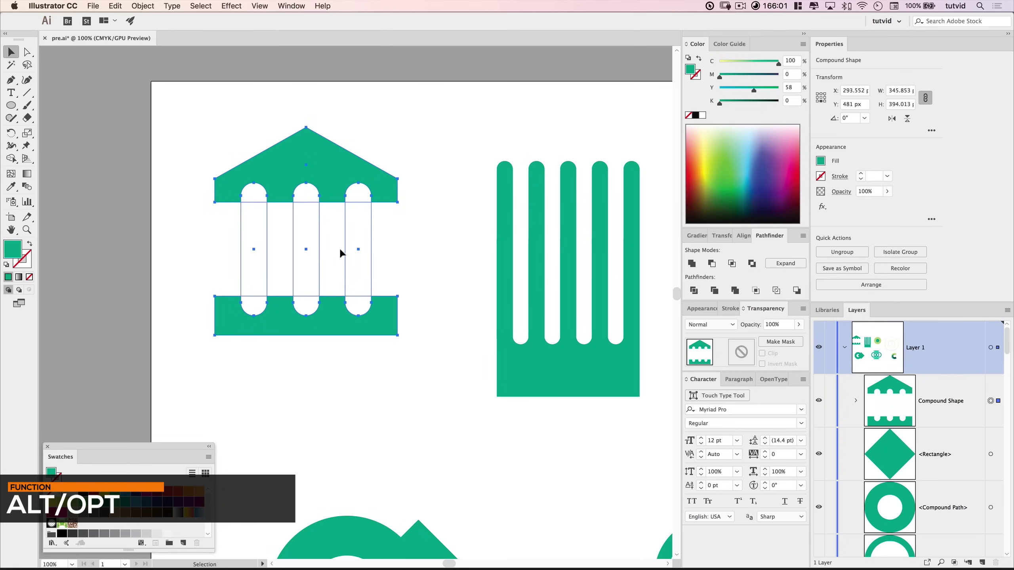
click(420, 246)
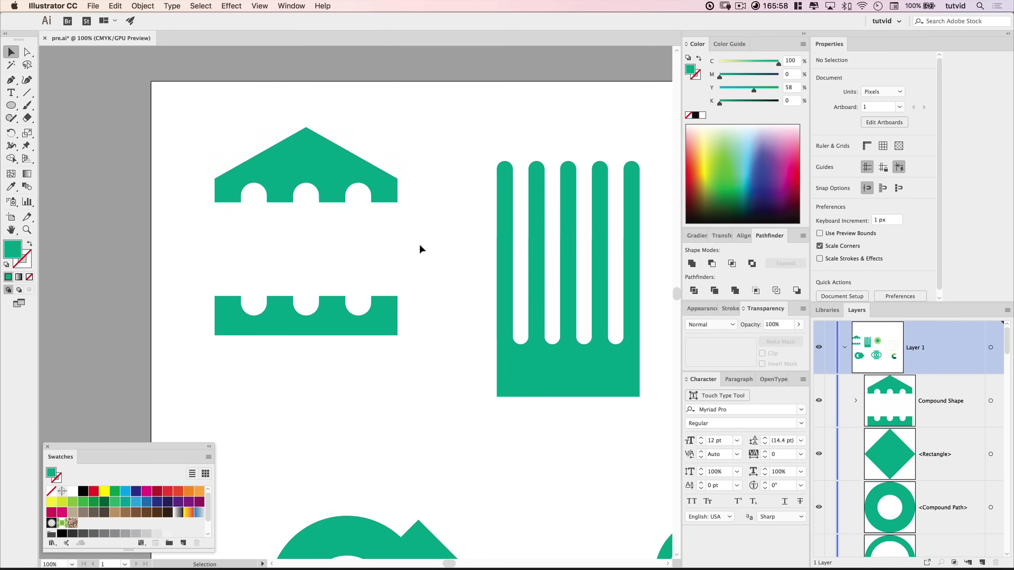
click(311, 226)
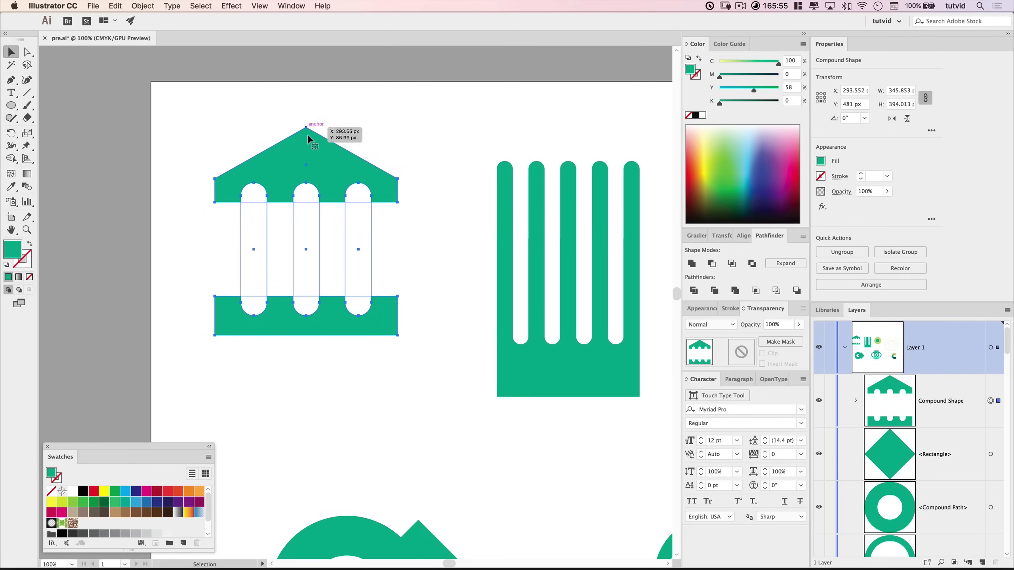
In isolation mode, move the middle, right and centre columns to reshape the cut-outs.
double_click(311, 160)
drag(312, 244, 346, 197)
click(358, 214)
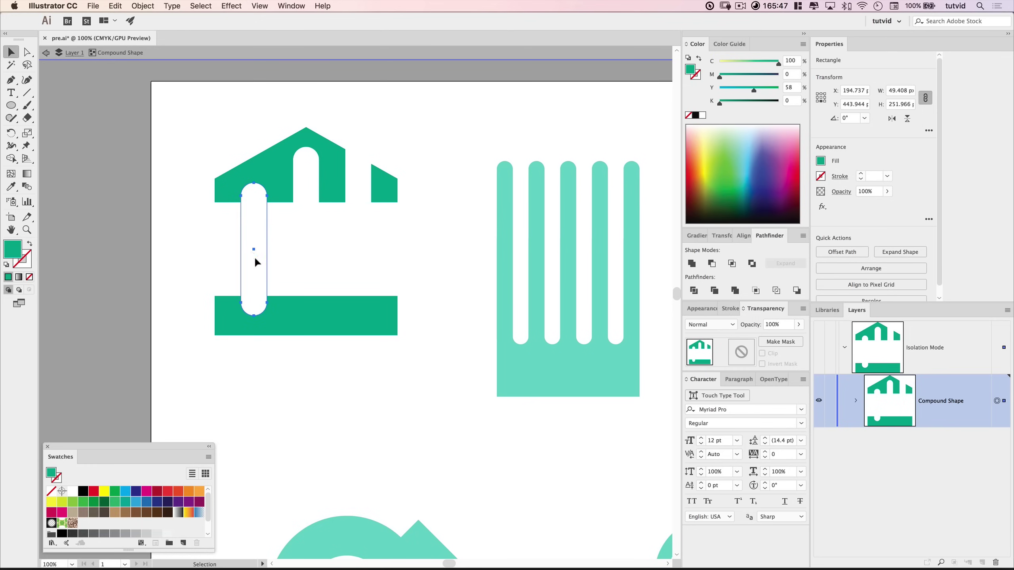
drag(254, 262, 254, 227)
click(399, 265)
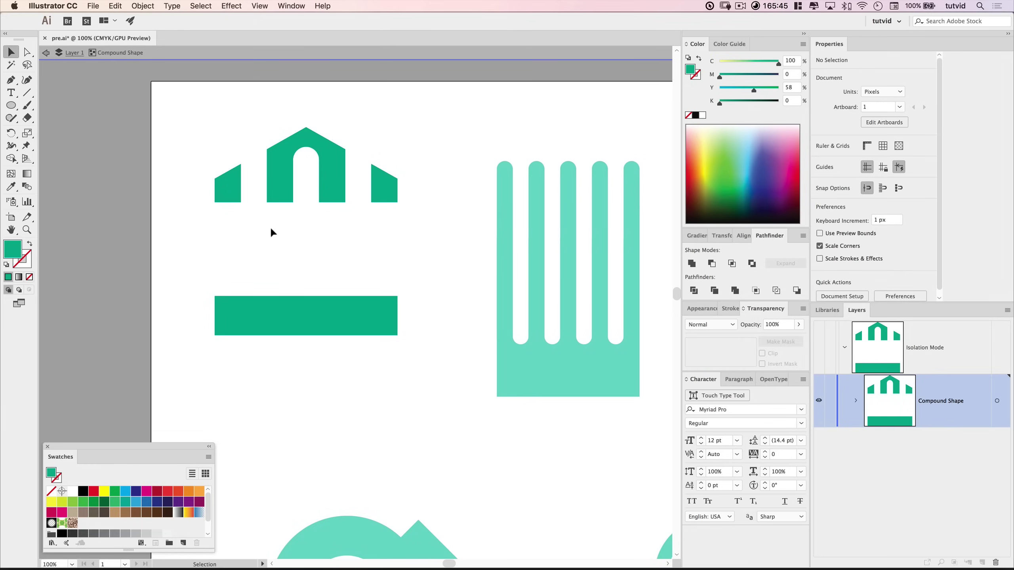
click(247, 224)
click(301, 225)
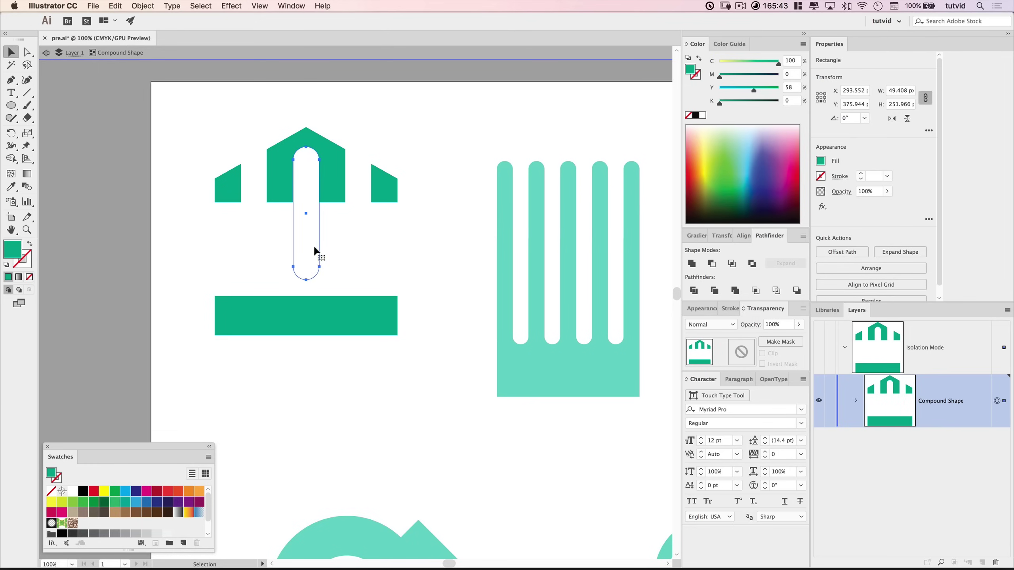
drag(310, 218, 309, 263)
click(416, 277)
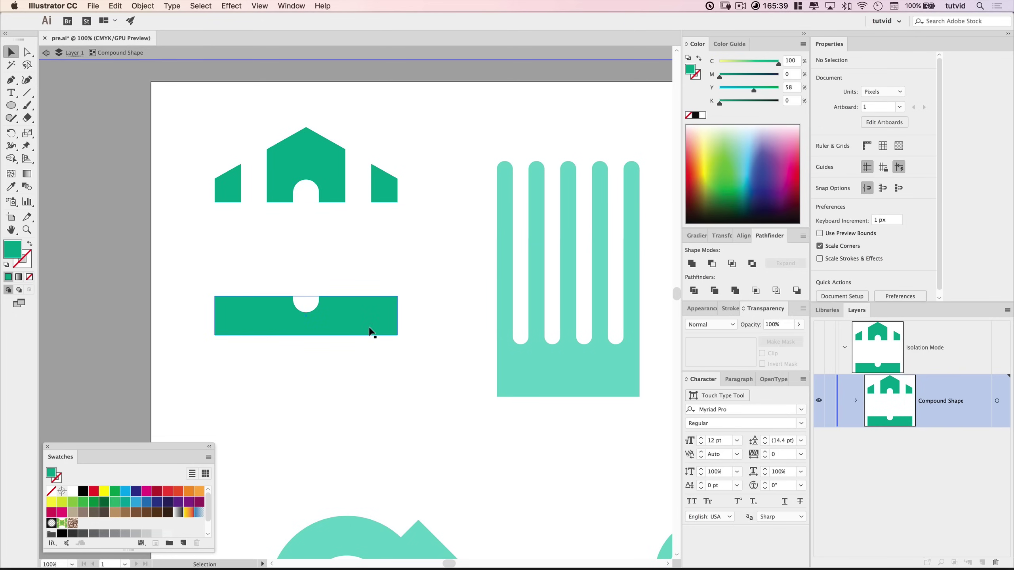
Raise the bottom bar's rectangle about 51 px using direct part selection.
mouse_move(351, 311)
mouse_down()
mouse_move(338, 294)
mouse_move(338, 315)
mouse_up()
click(370, 358)
click(352, 297)
key(super+shift+a)
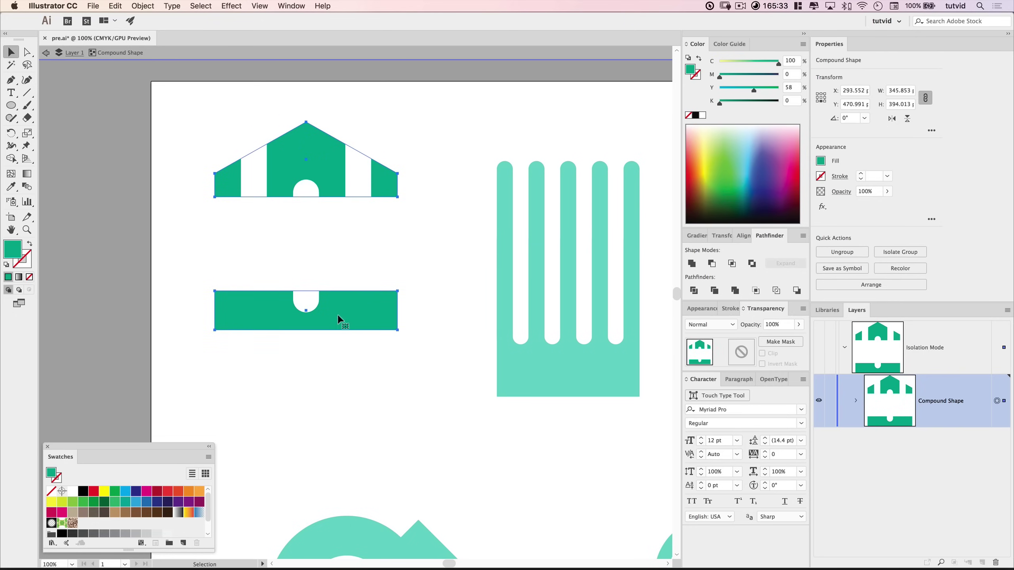
click(344, 393)
click(27, 52)
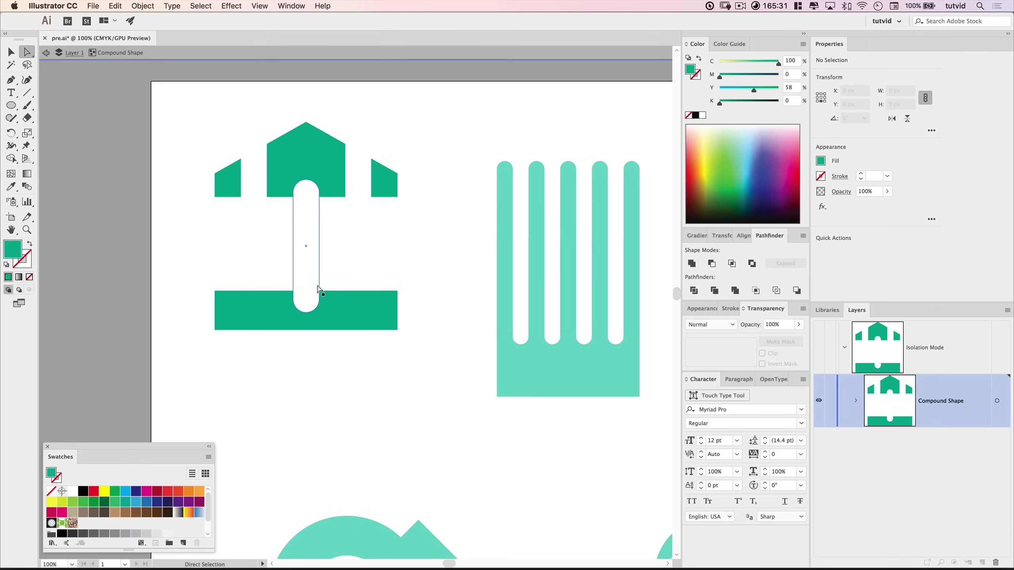
click(356, 316)
drag(356, 316, 355, 290)
click(336, 351)
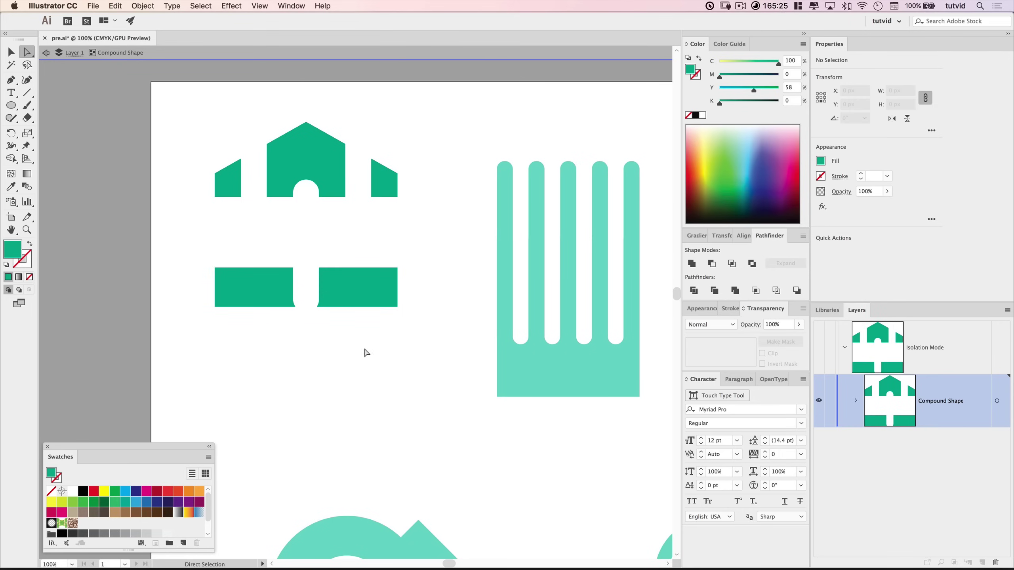
Undo the recent temple edits back to the column cut-outs.
key(super+z)
key(super+z)
key(super+z)
key(super+z)
key(super+z)
key(super+z)
key(super+z)
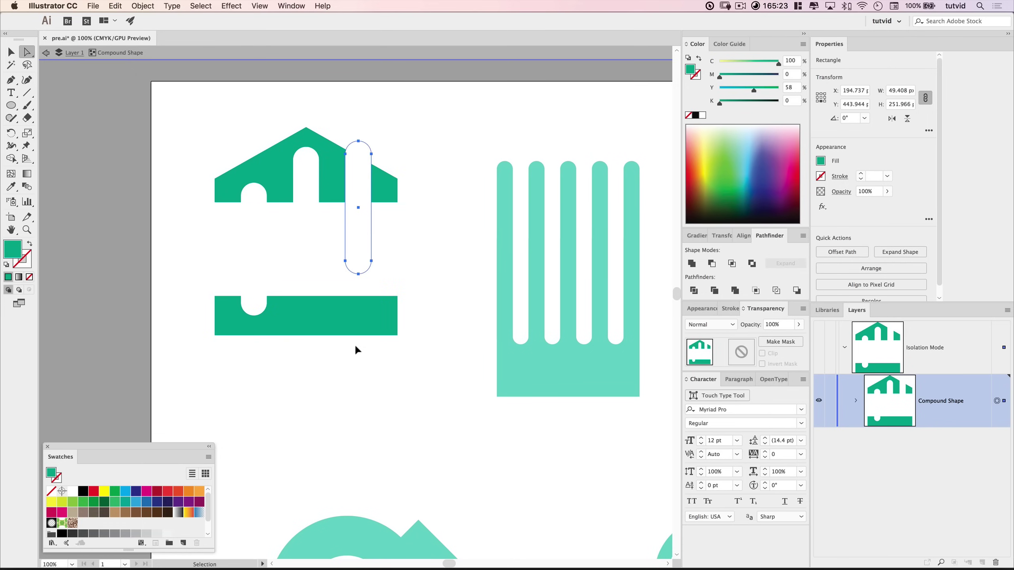
key(super+z)
key(super+z)
key(super+z)
key(super+z)
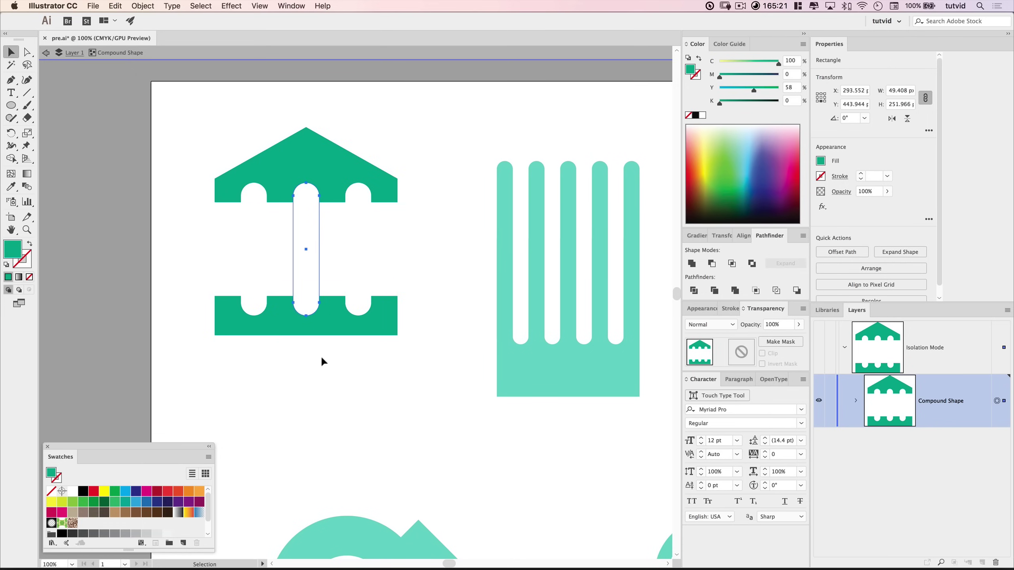
key(super+z)
key(super+z)
key(super+z)
key(super+z)
key(super+z)
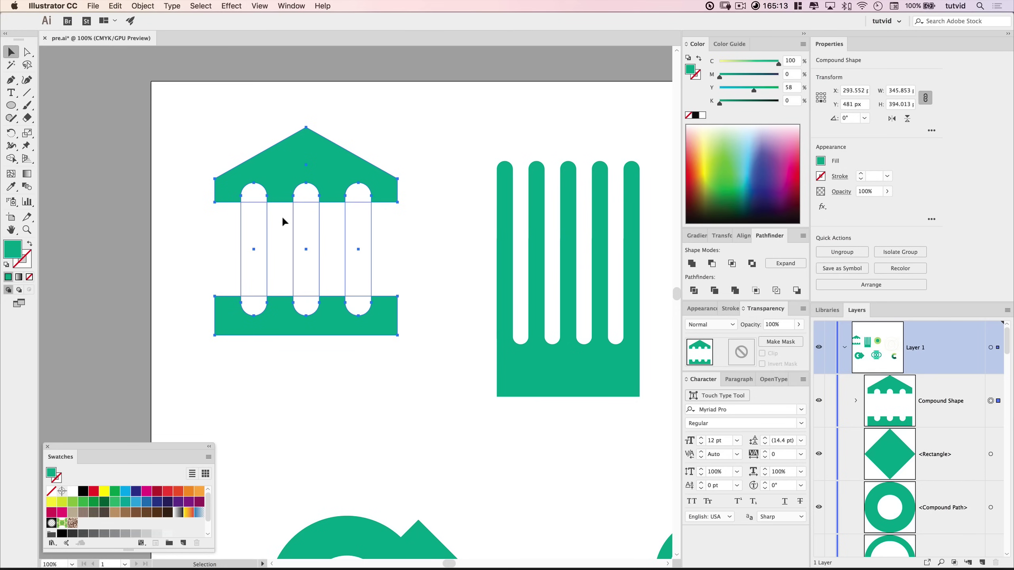
In isolation mode, copy the left column to cut a third arch, then reposition the column cutout.
double_click(260, 244)
click(230, 247)
drag(253, 262, 349, 246)
key(ctrl+z)
click(451, 275)
double_click(446, 220)
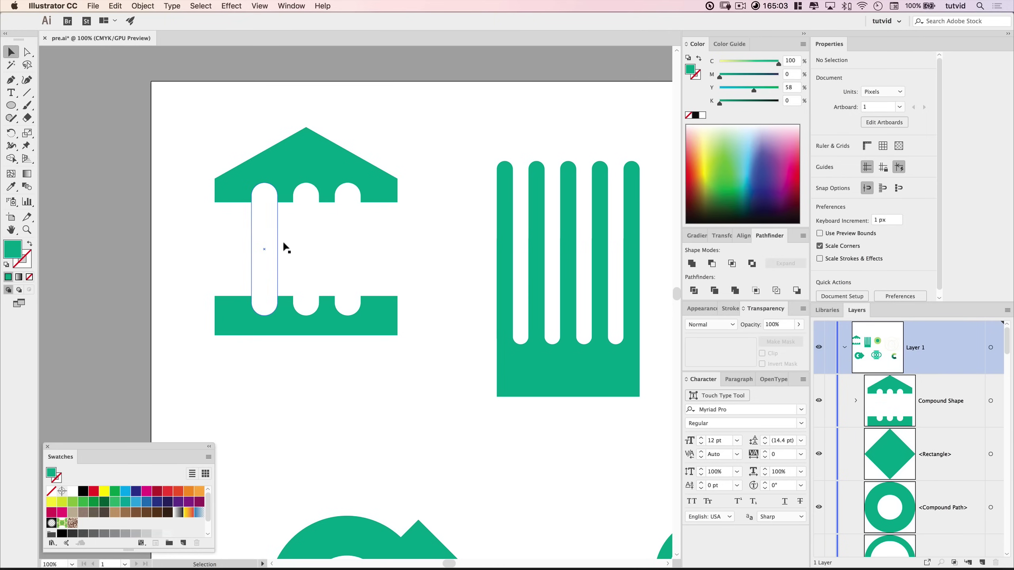
drag(284, 243, 310, 245)
drag(389, 231, 219, 236)
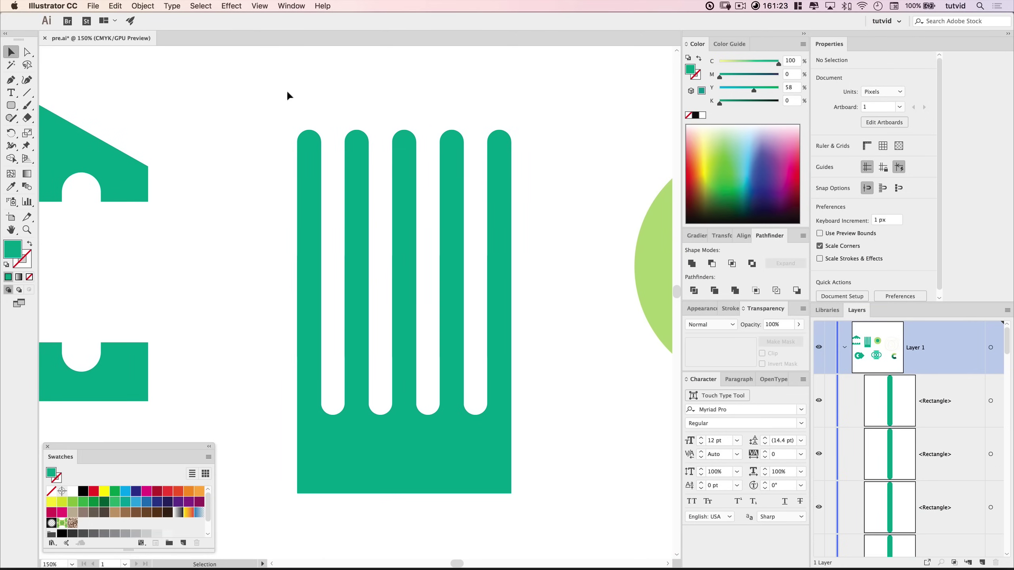
drag(288, 93, 571, 157)
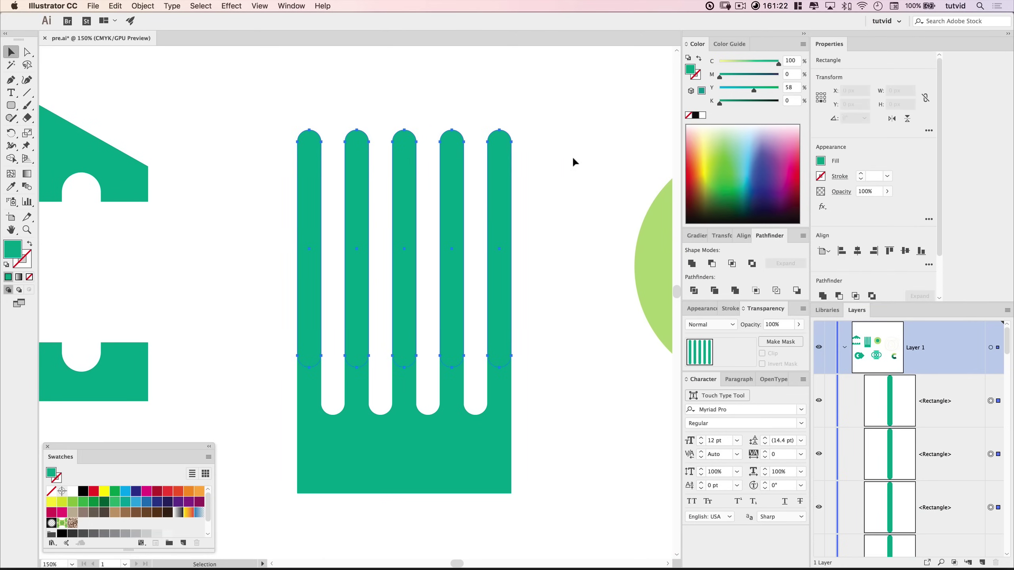
click(408, 455)
drag(417, 450, 552, 504)
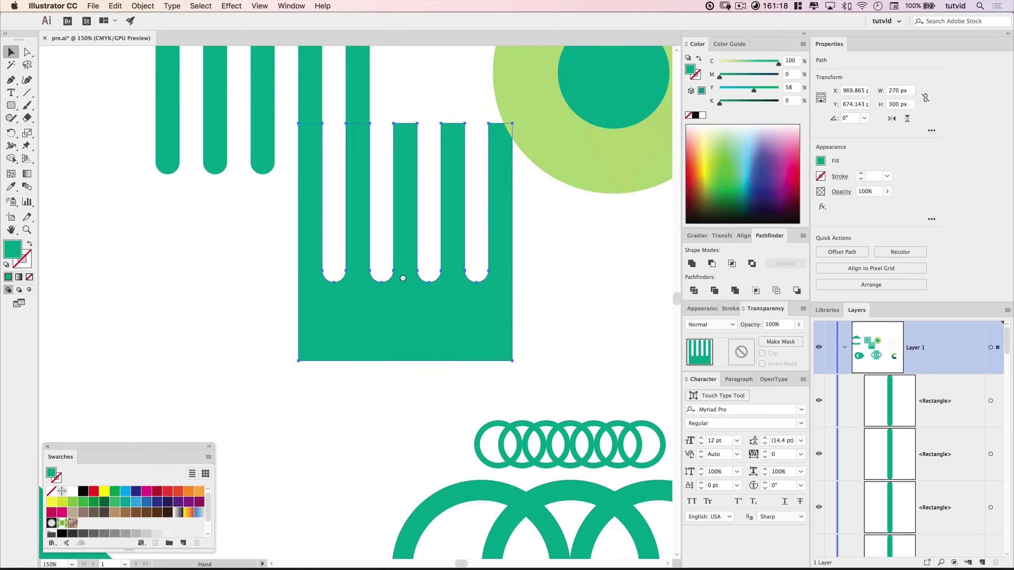
drag(409, 259, 258, 371)
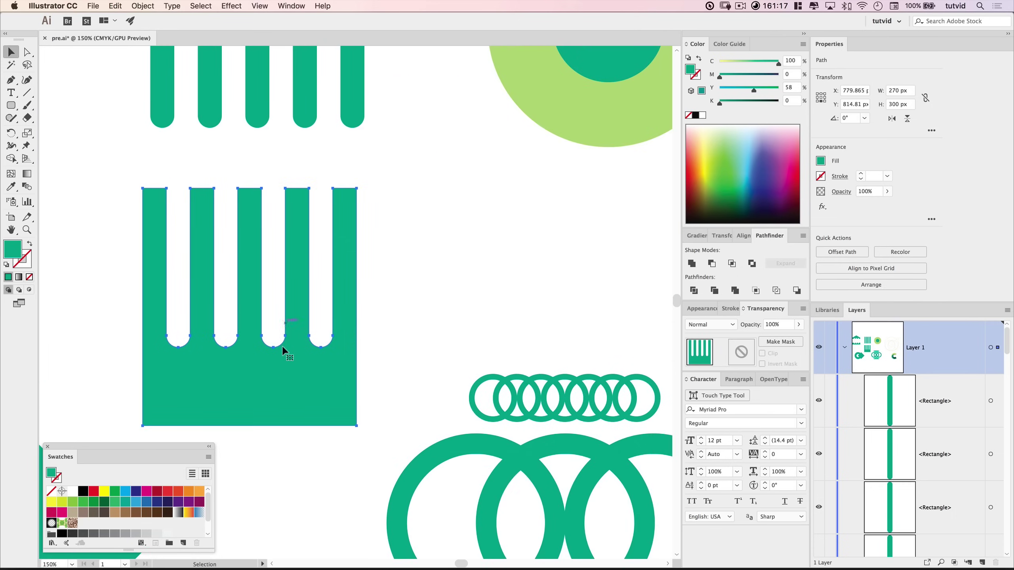
drag(341, 323, 350, 175)
scroll(430, 256, up, 8)
scroll(430, 256, left, 3)
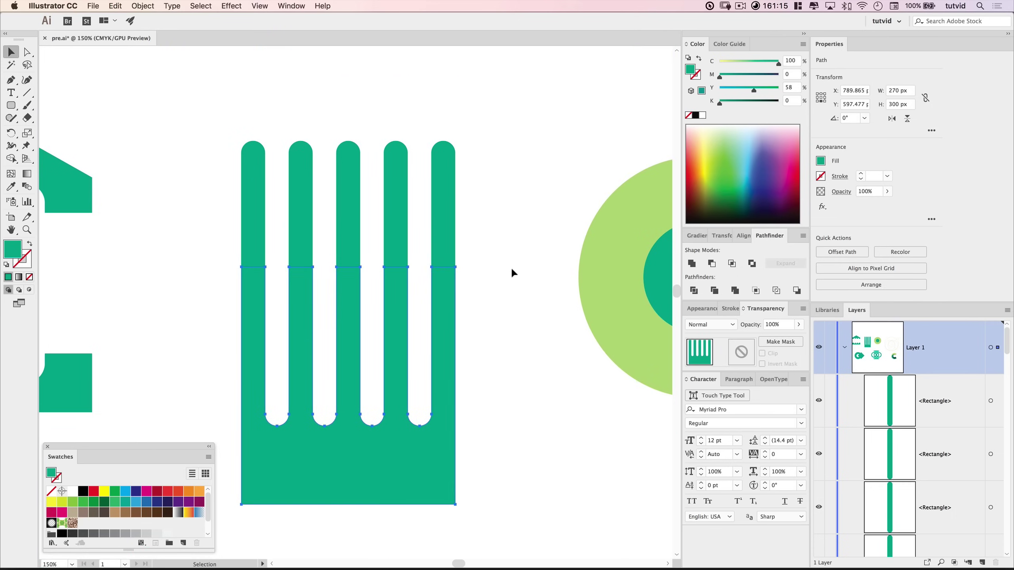
click(511, 266)
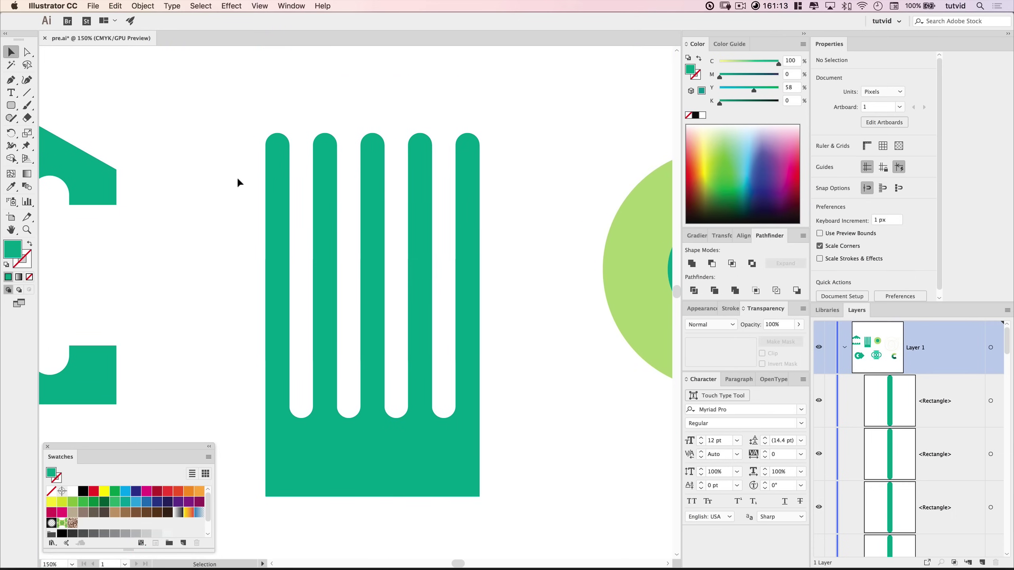
drag(237, 176, 519, 353)
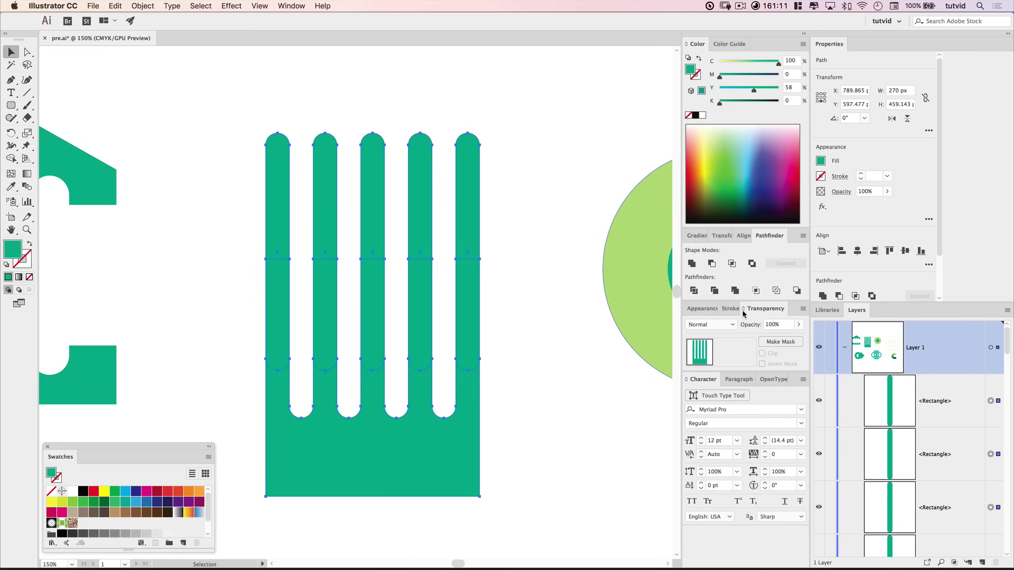
click(735, 291)
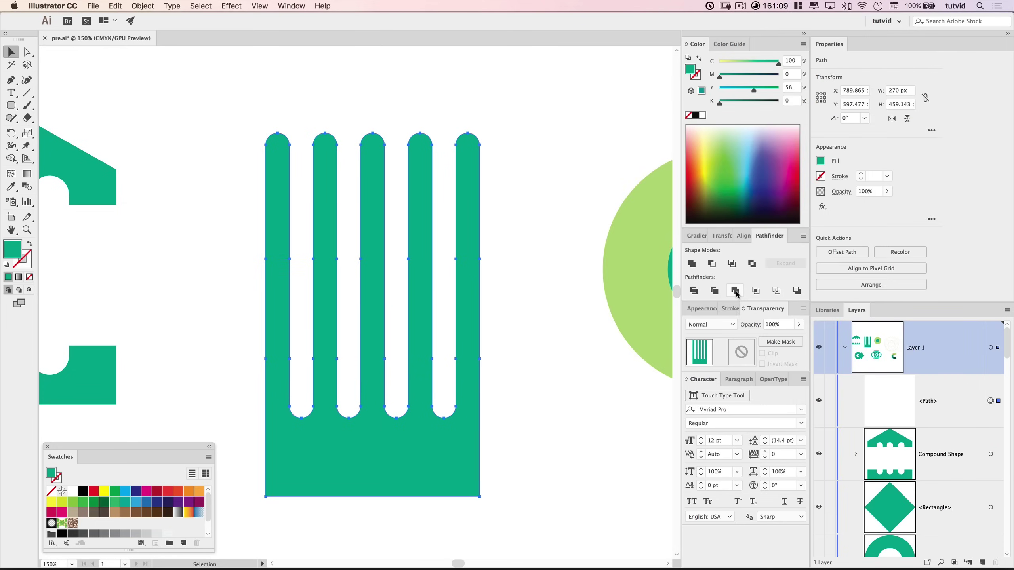
click(252, 127)
key(a)
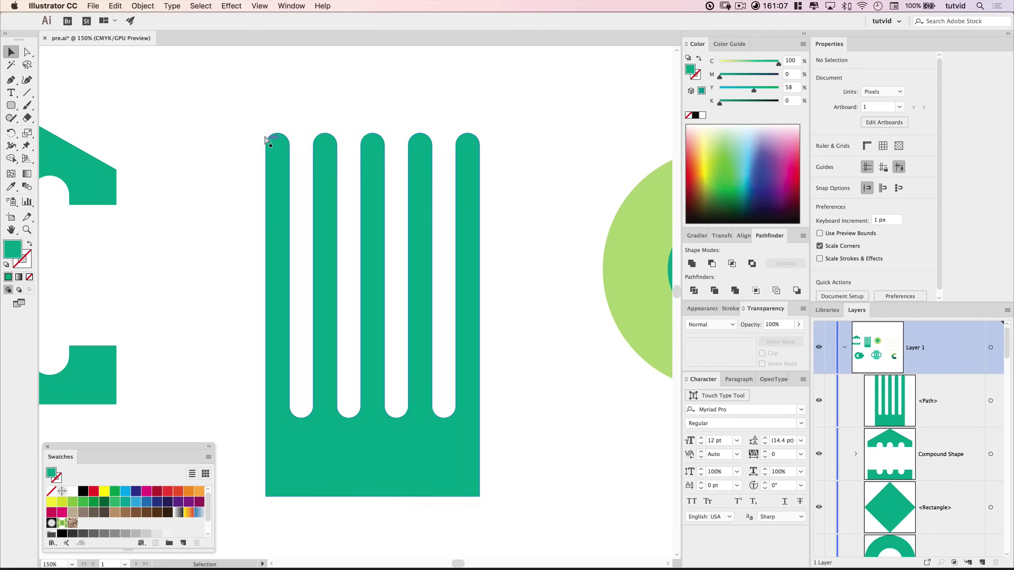
drag(249, 104, 320, 327)
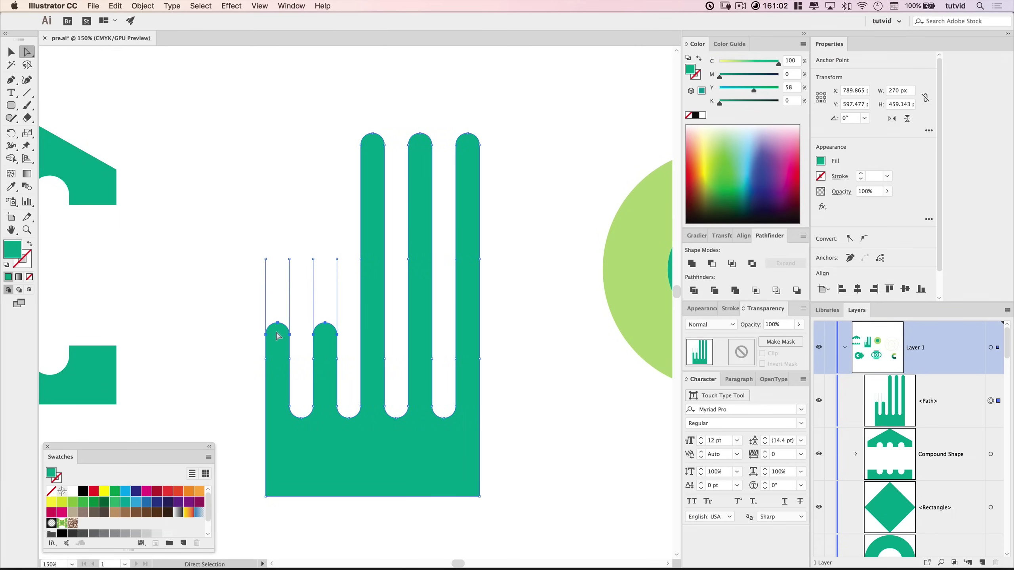
click(238, 306)
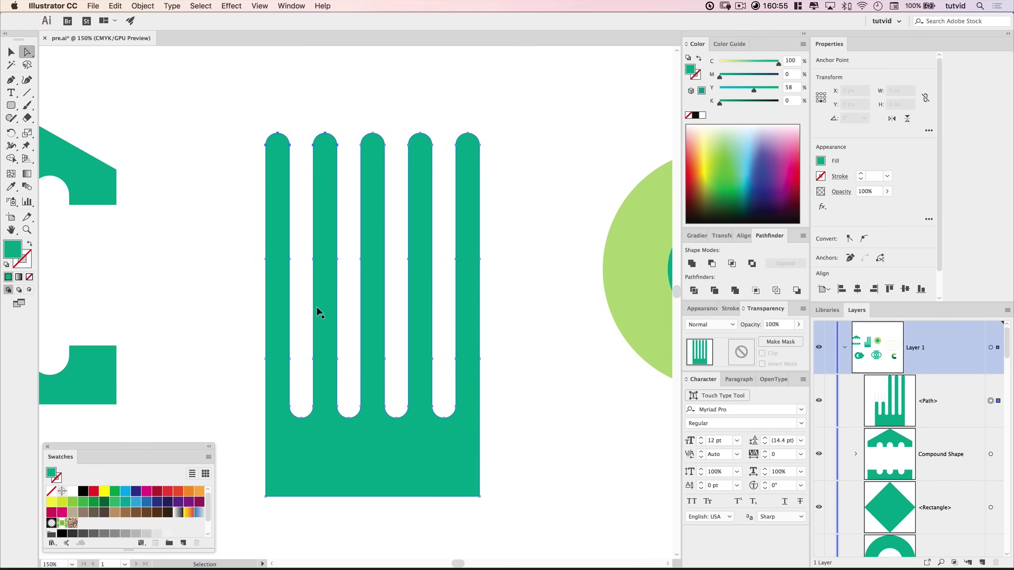
click(290, 260)
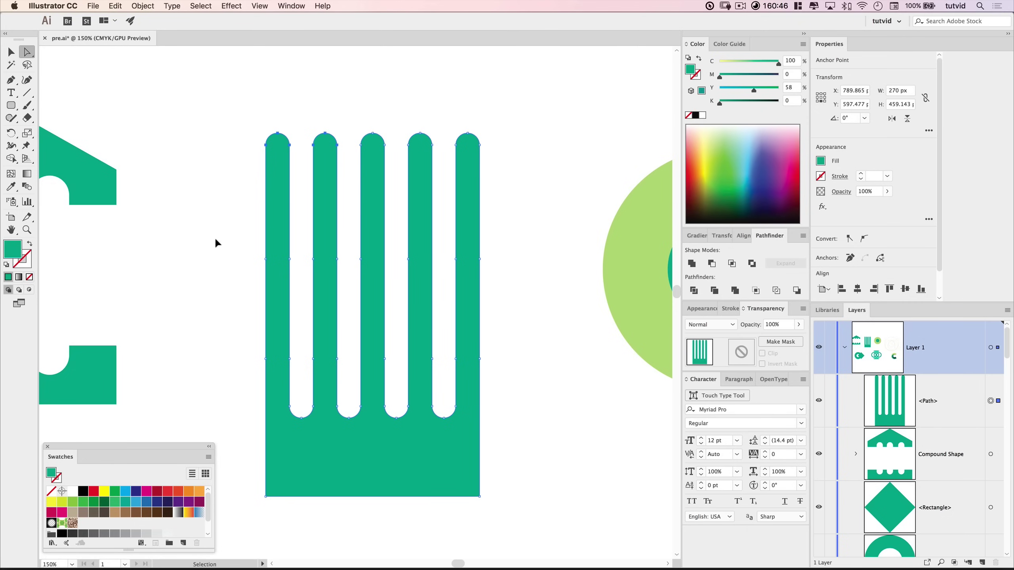
key(super+z)
key(v)
click(243, 157)
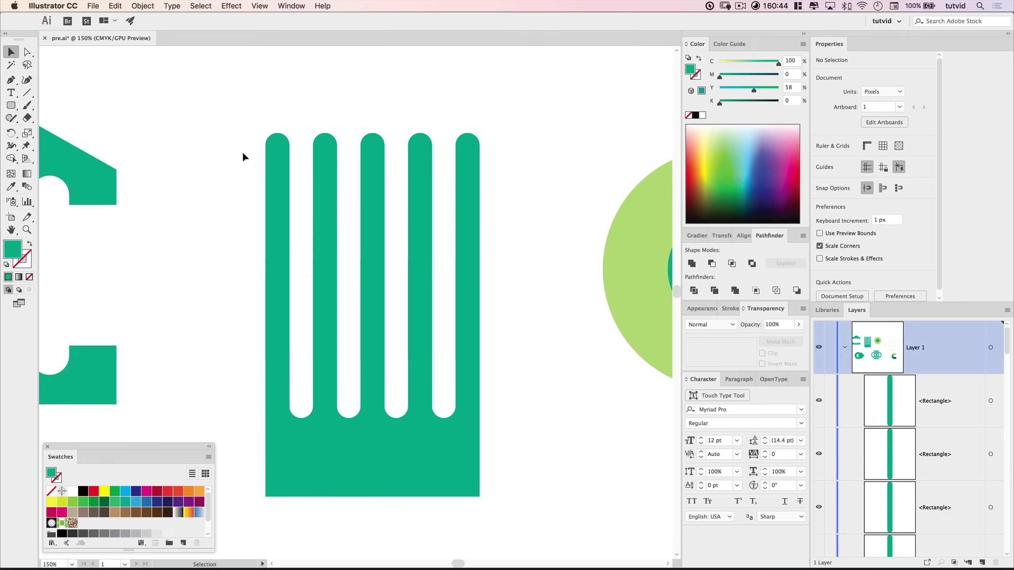
drag(228, 109, 519, 176)
click(549, 334)
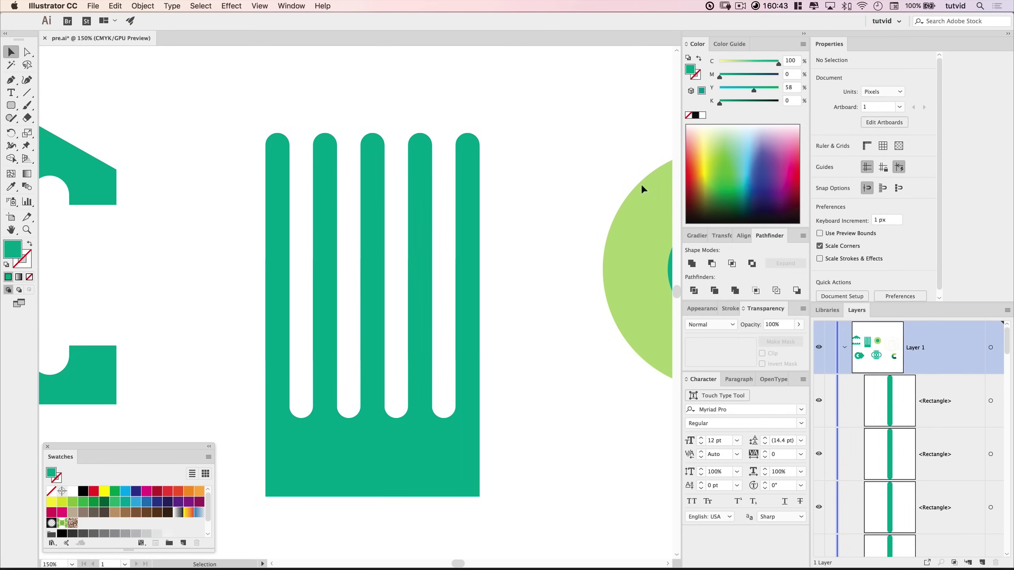
click(803, 236)
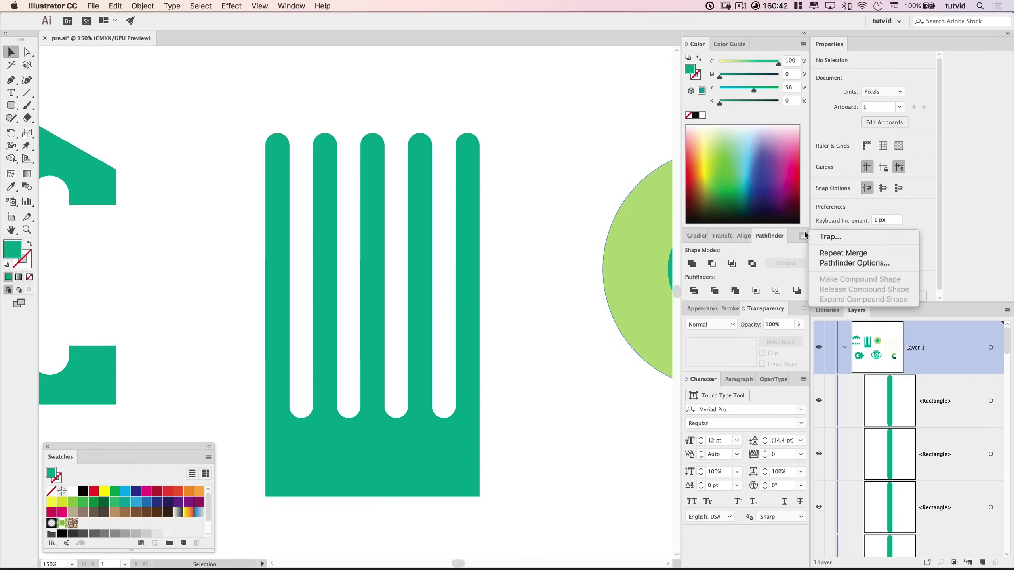
Turn on Remove Redundant Points in Pathfinder Options.
click(859, 263)
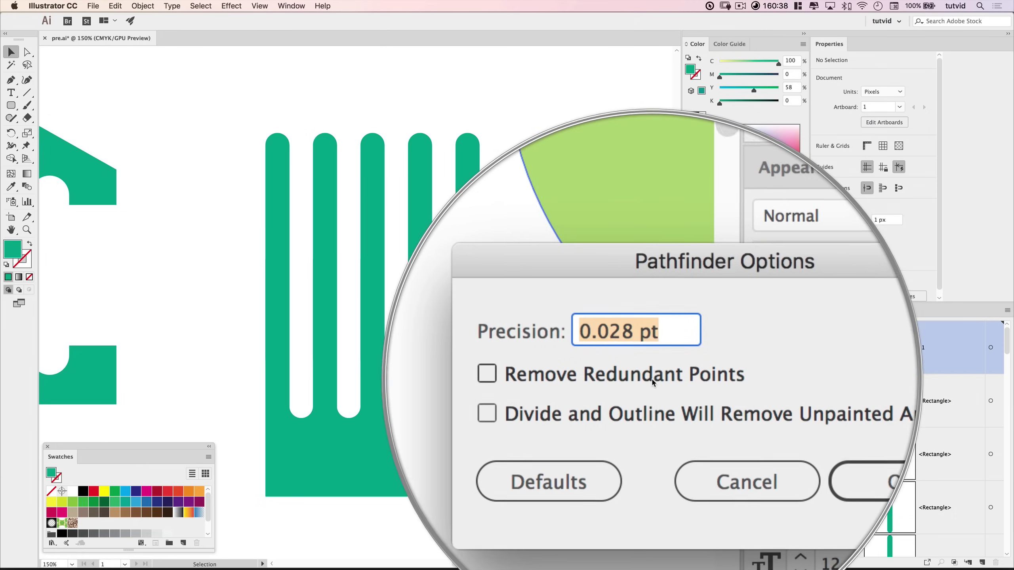
click(653, 383)
click(738, 414)
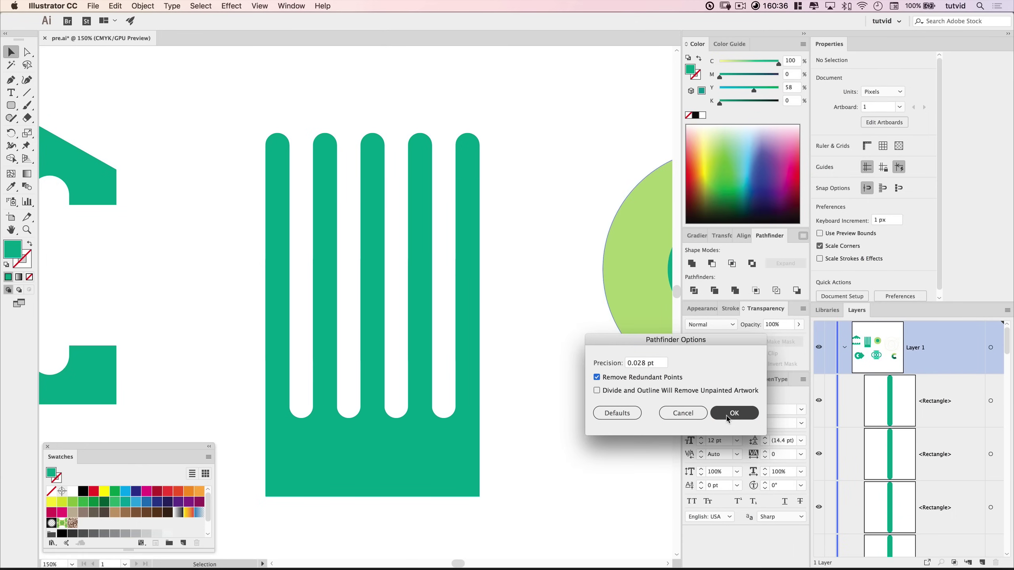
Unite the fork's prongs and base into a single path.
drag(232, 155, 515, 399)
click(734, 290)
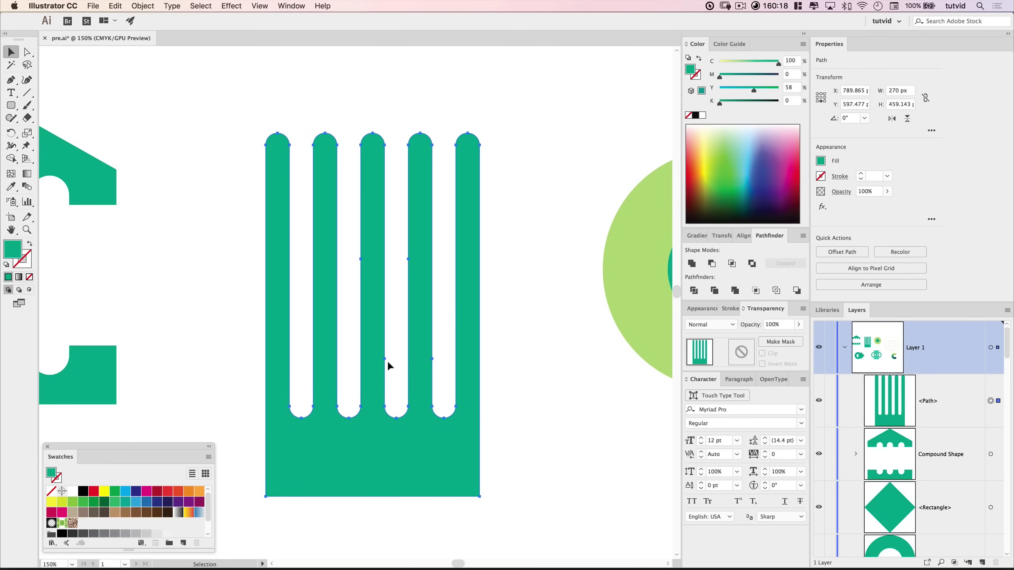
drag(519, 354, 525, 342)
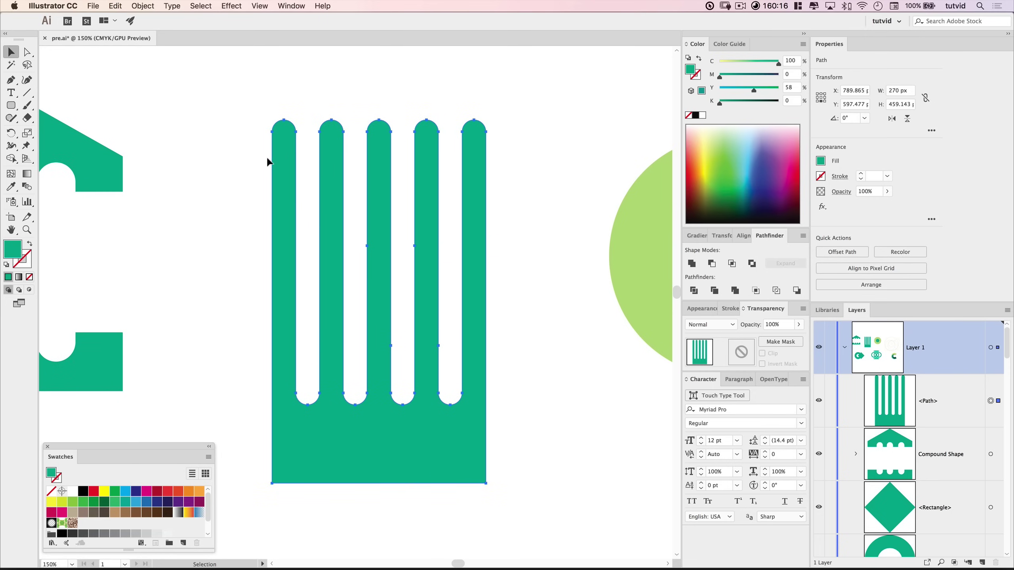
Drag the top anchors of the first two fork prongs down to shorten them.
key(a)
drag(257, 92, 332, 346)
click(278, 294)
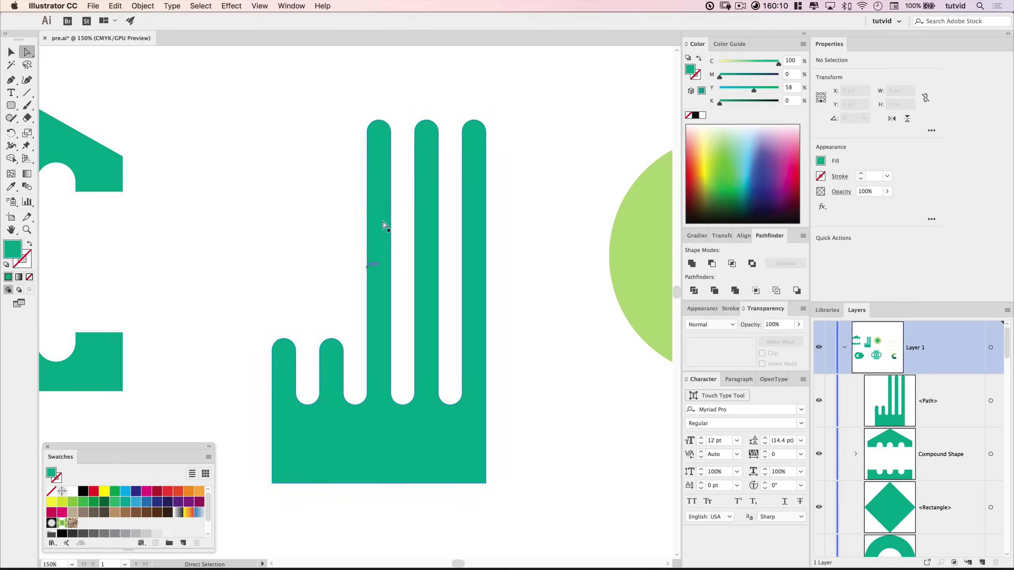
Pan over to the two concentric circles and select both.
key(space)
drag(629, 333, 265, 354)
drag(235, 118, 379, 276)
key(v)
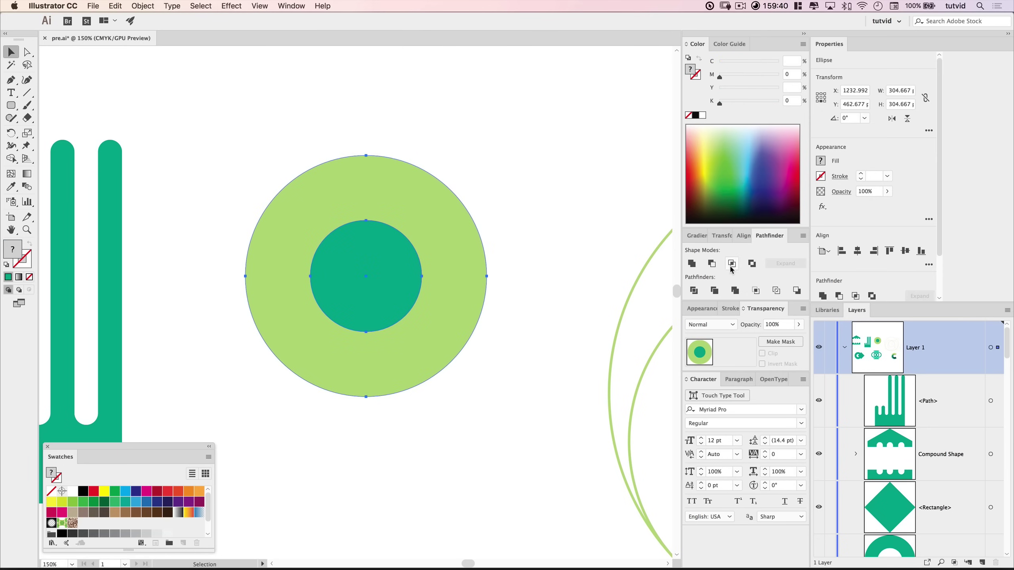
Combine the circles into a compound-shape ring and nudge its inner hole in isolation mode.
click(803, 236)
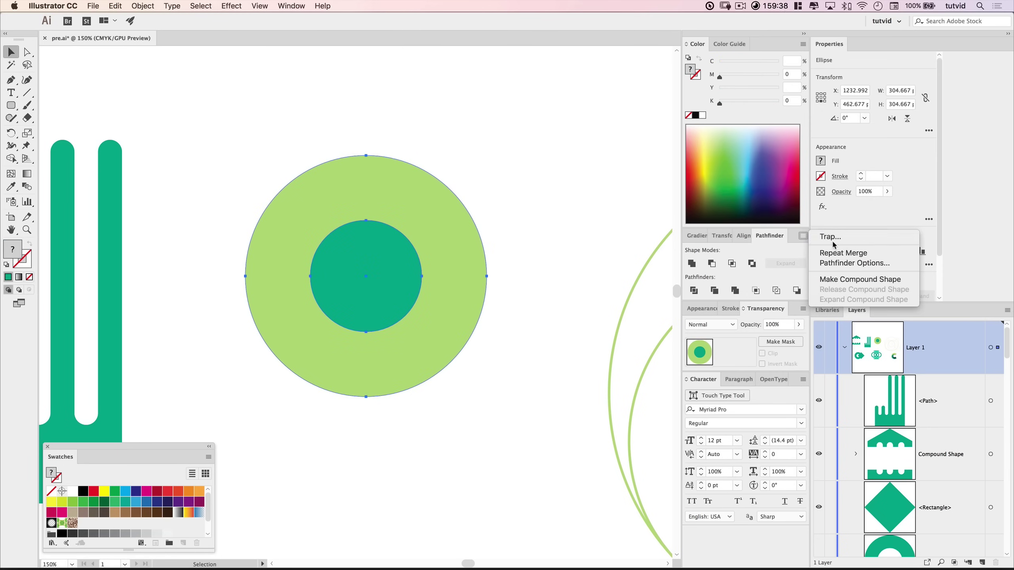
click(843, 280)
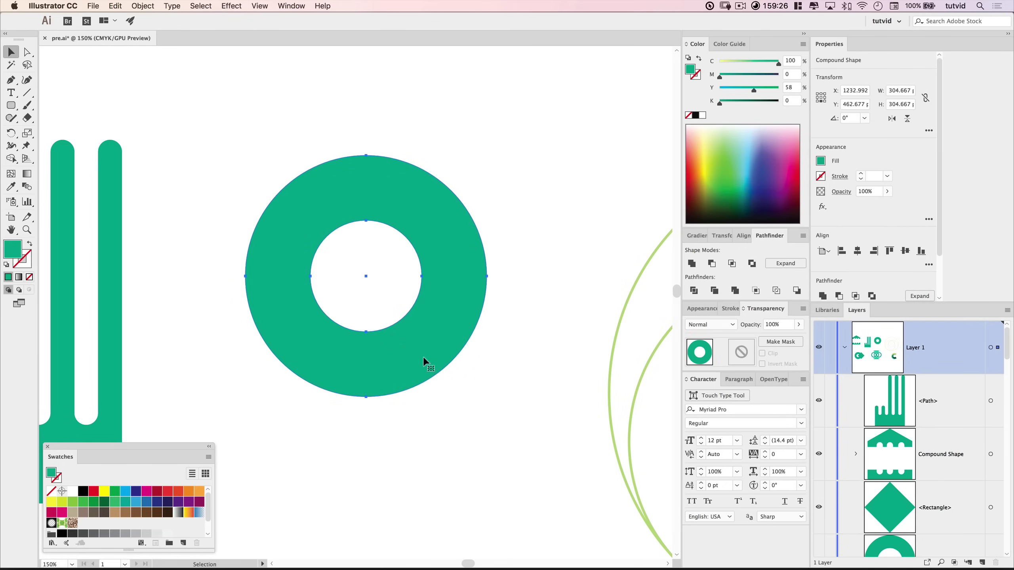
double_click(445, 260)
click(370, 275)
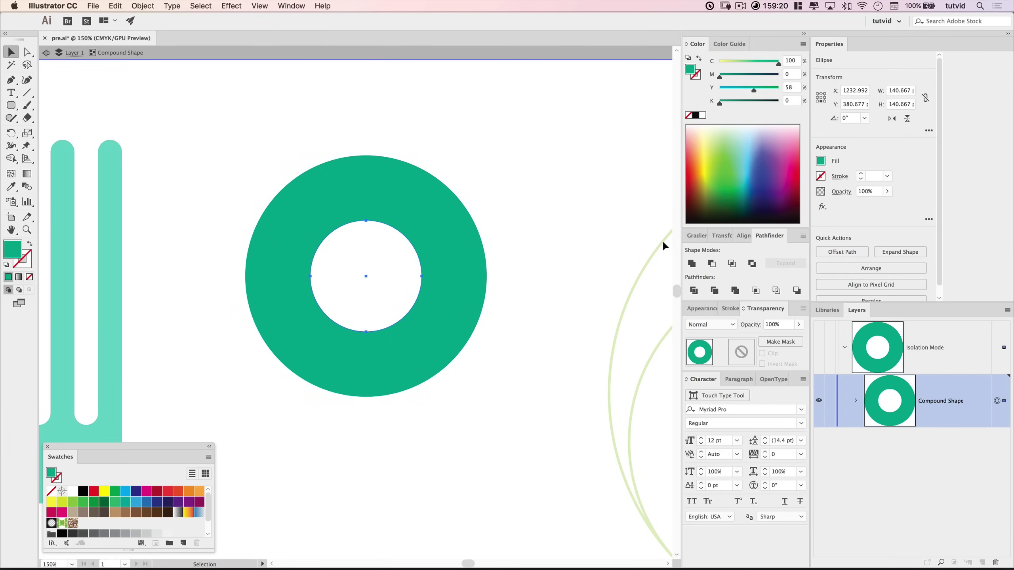
mouse_move(399, 266)
mouse_down()
mouse_move(409, 219)
mouse_move(446, 234)
mouse_move(370, 247)
mouse_move(328, 281)
mouse_move(329, 320)
mouse_move(406, 342)
mouse_move(402, 259)
mouse_up()
click(545, 297)
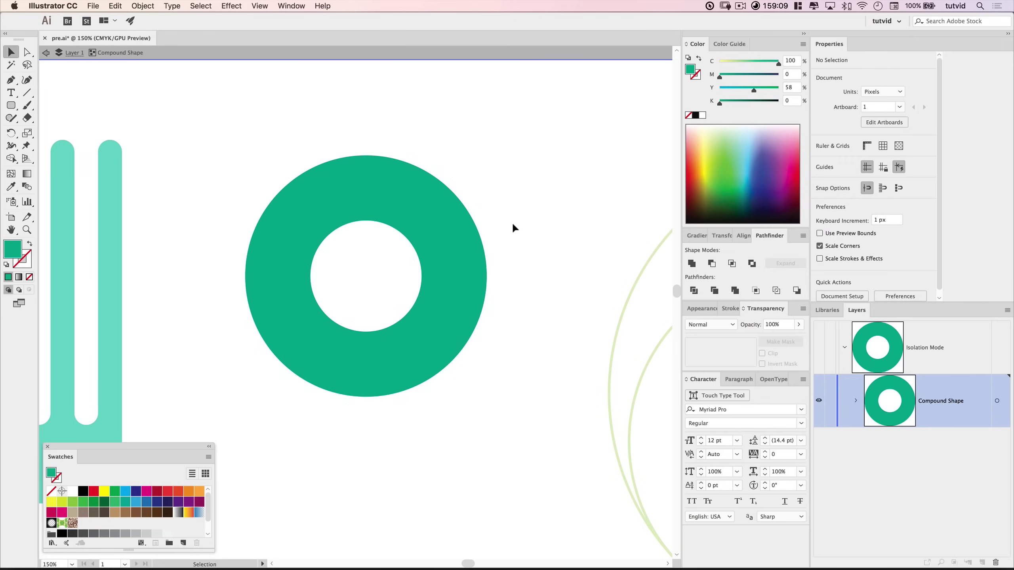
key(Escape)
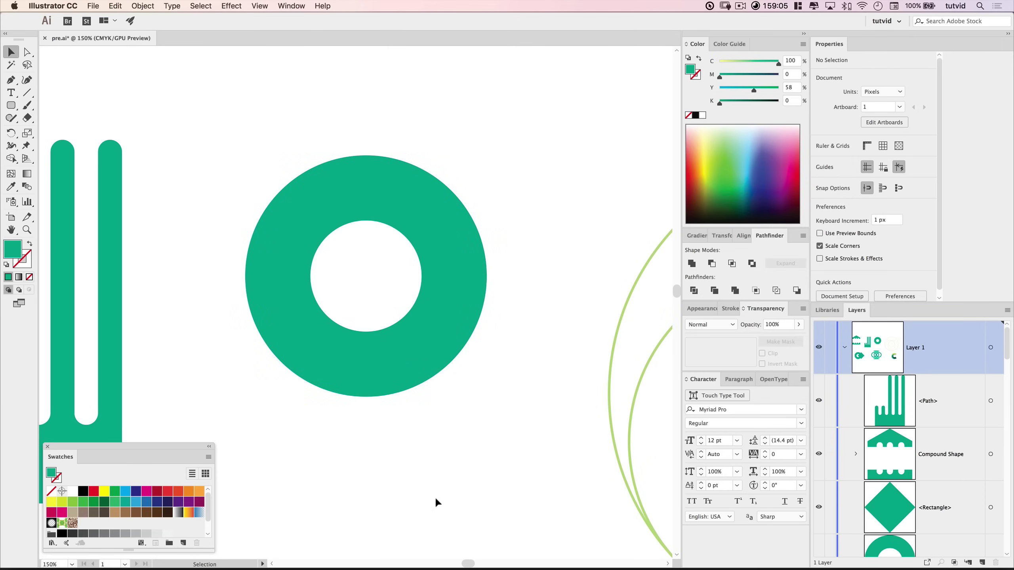
Zoom out and drag the inner white circle down-right inside the green ring.
key(super+minus)
key(super+minus)
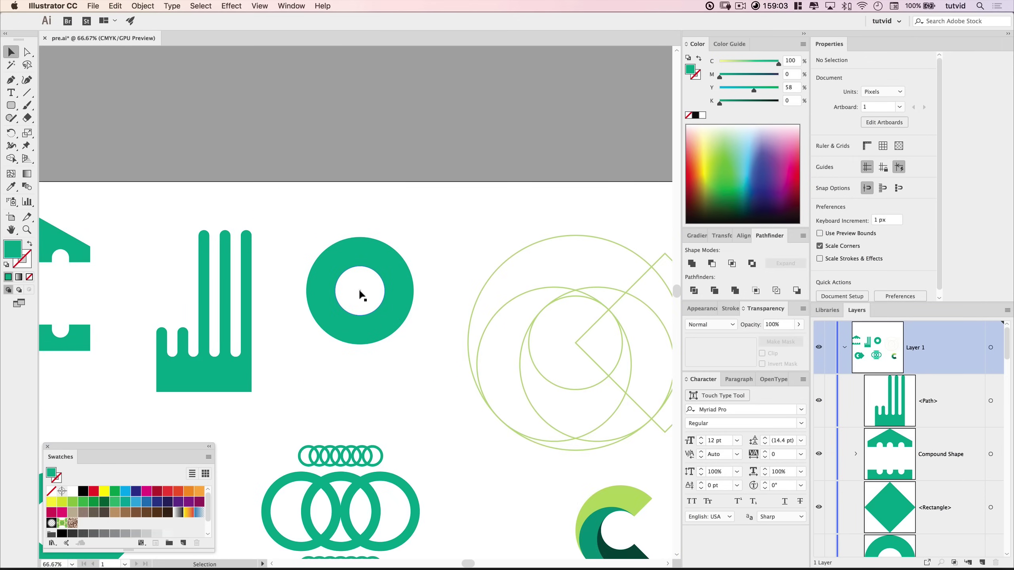
key(a)
click(366, 287)
drag(362, 281, 338, 267)
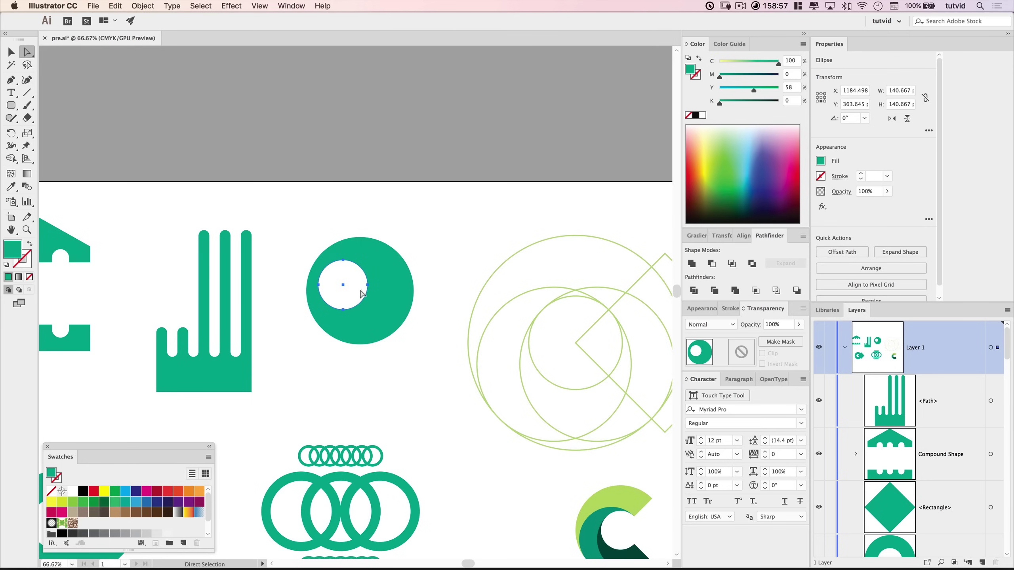
drag(351, 283, 384, 305)
click(403, 390)
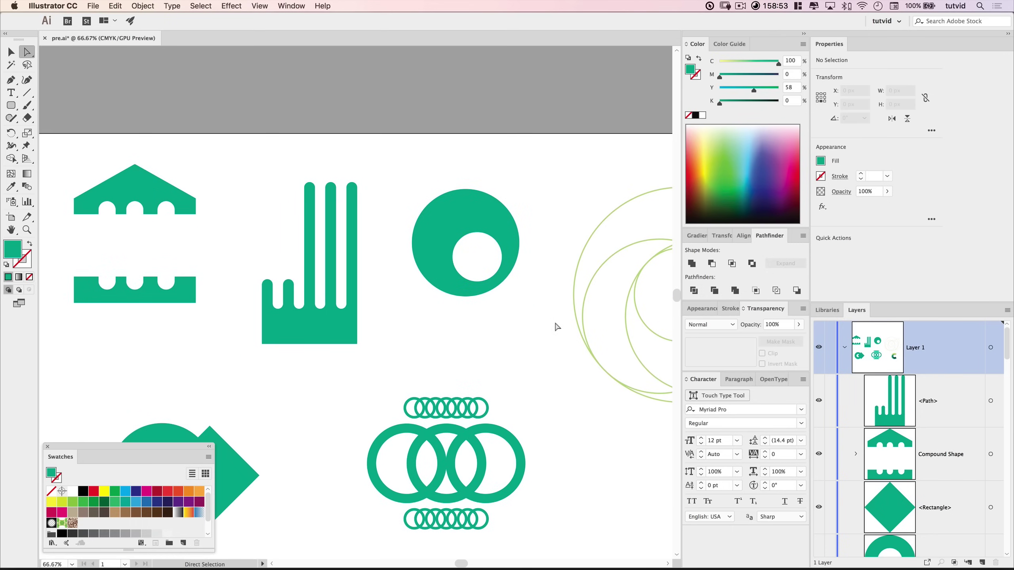
scroll(560, 375, down, 8)
scroll(560, 376, left, 8)
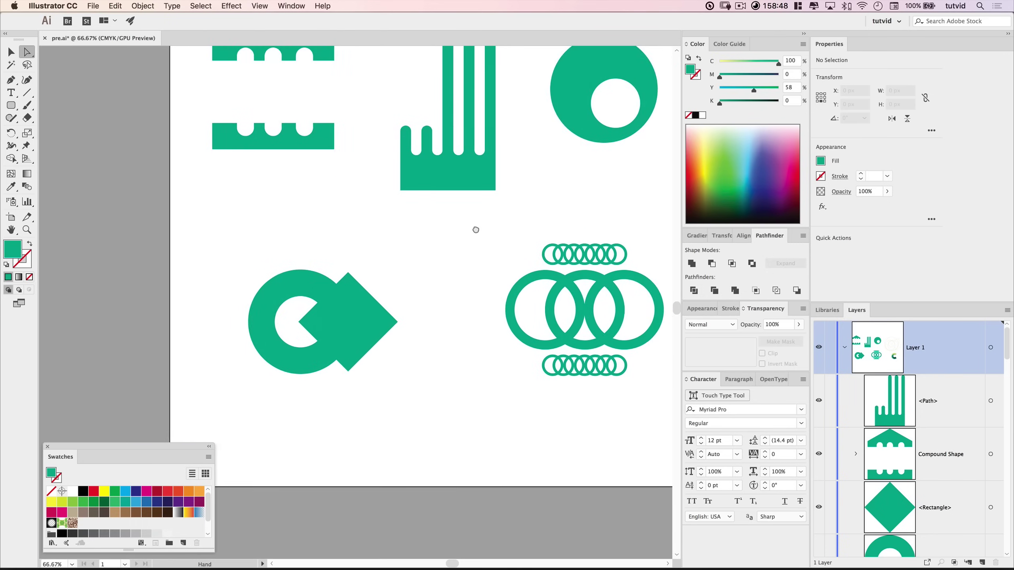
Zoom in on the ring and diamond logo, test moving the diamond, and undo.
key(z)
drag(359, 305, 369, 283)
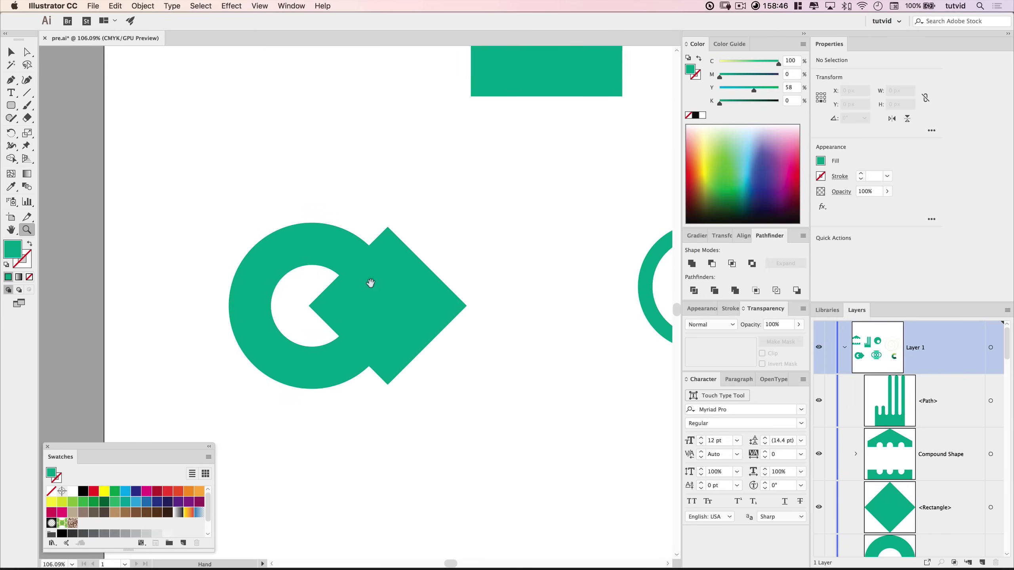
key(v)
drag(417, 383, 522, 401)
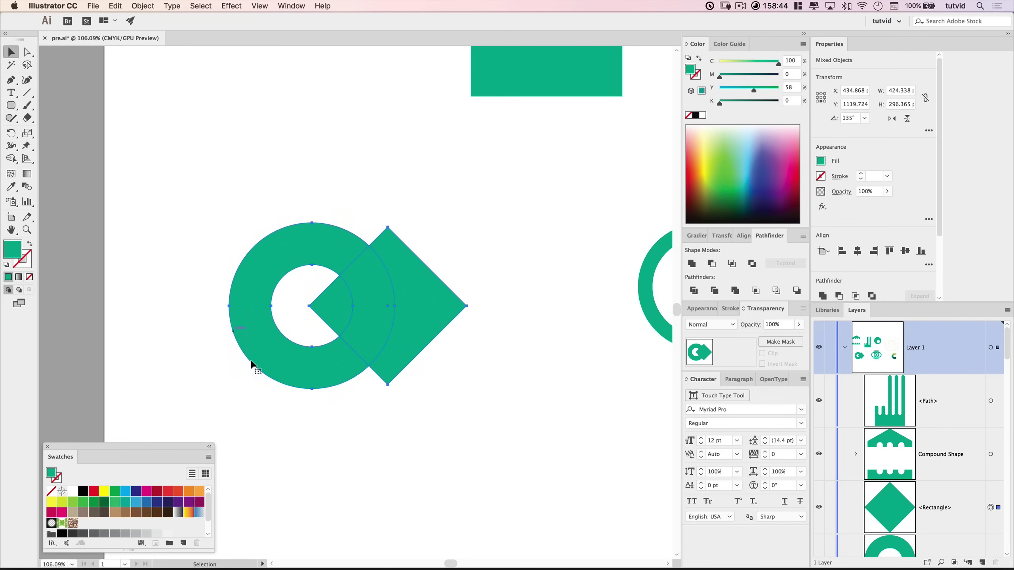
click(461, 377)
drag(437, 313, 558, 306)
key(super+z)
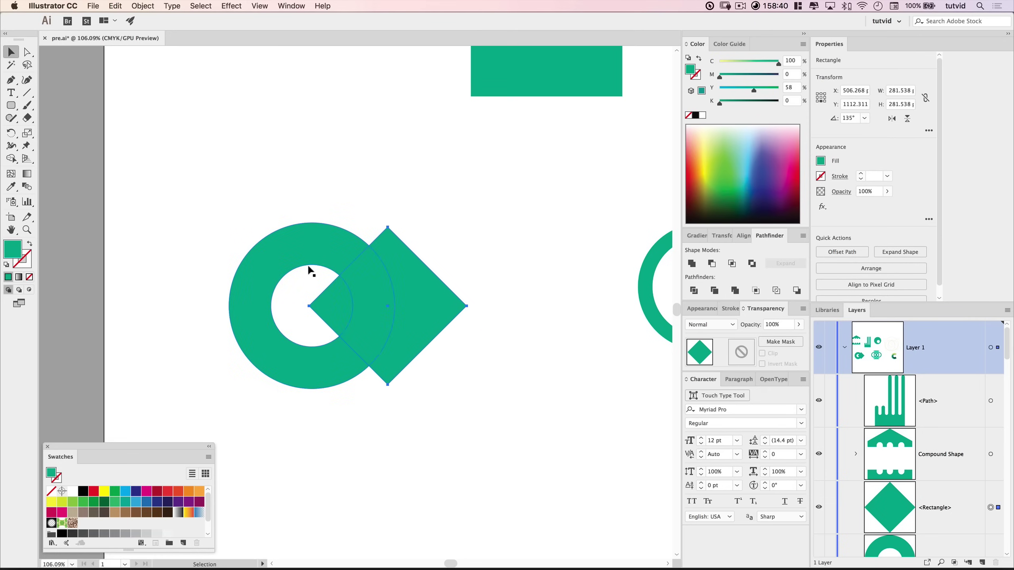
Select the ring and diamond, try Minus Front and undo it, then apply Divide.
drag(226, 183, 456, 415)
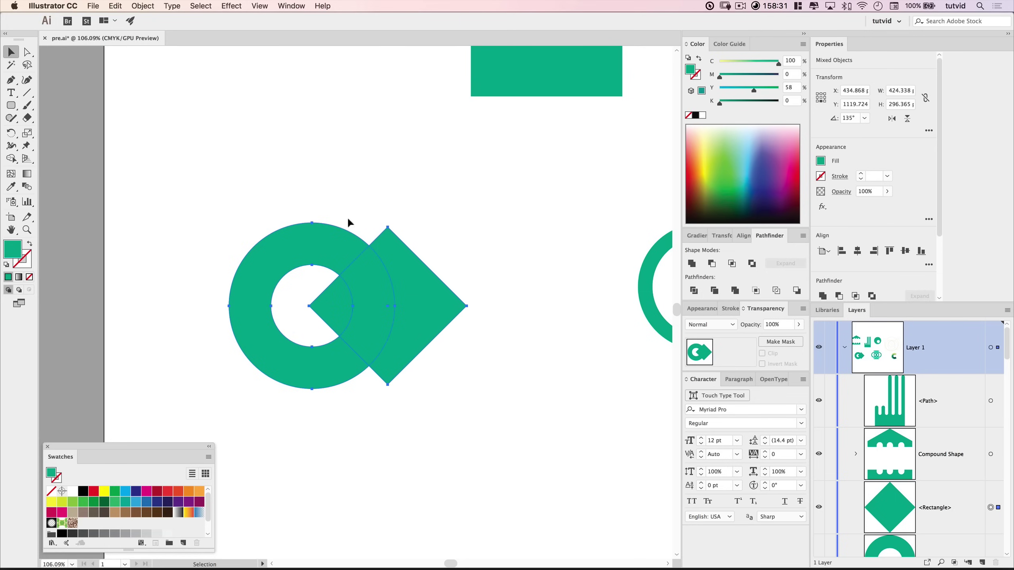
click(711, 265)
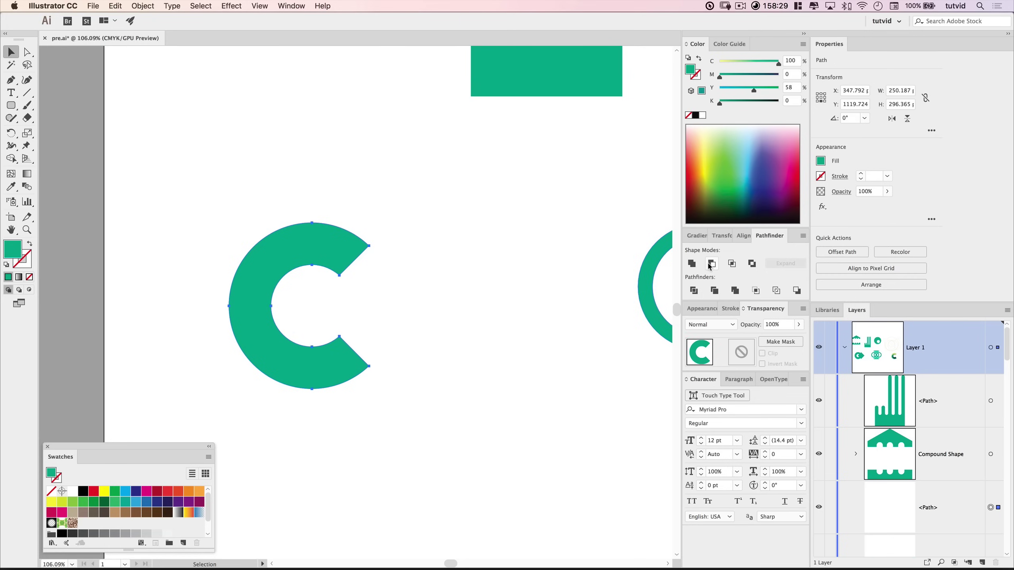
key(super+z)
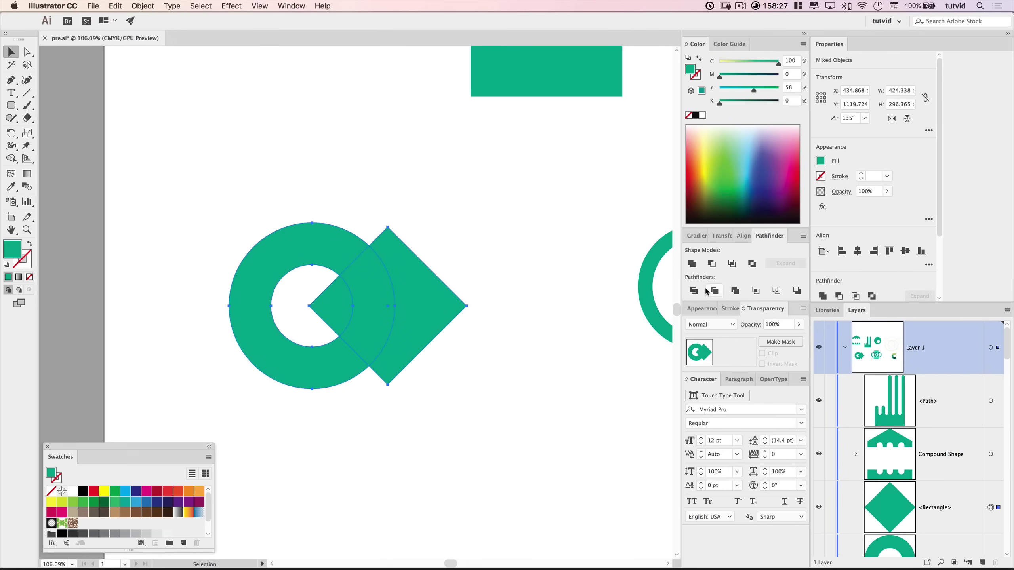
click(694, 292)
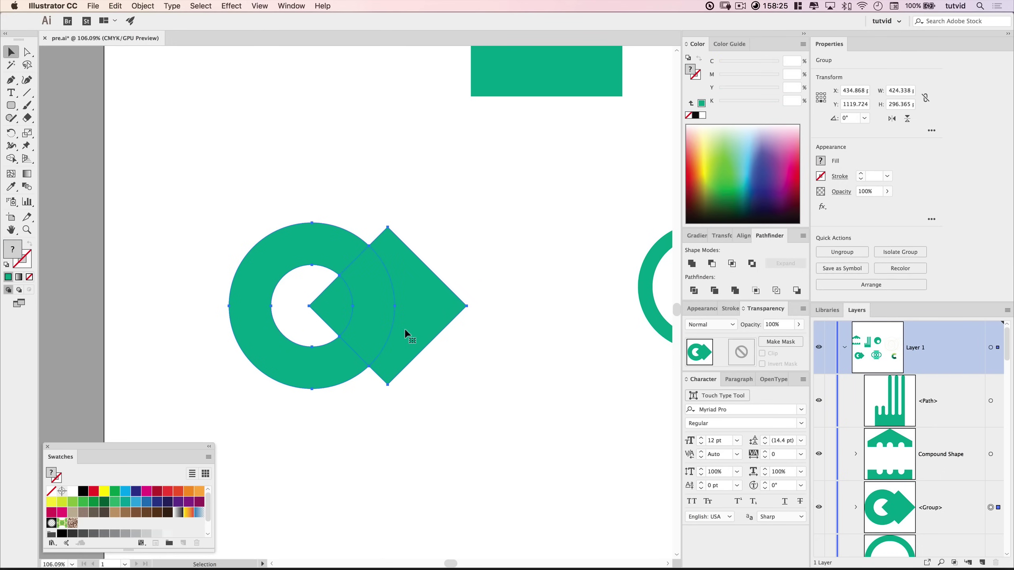
Ungroup the divided pieces and move the diamond piece to the right.
scroll(917, 482, down, 3)
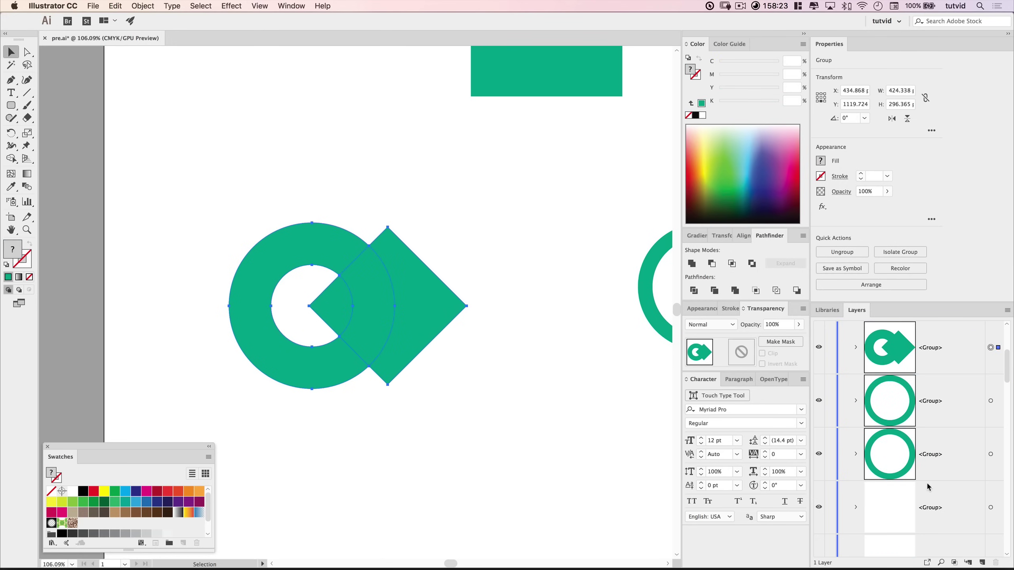
scroll(927, 482, up, 4)
scroll(927, 482, down, 1)
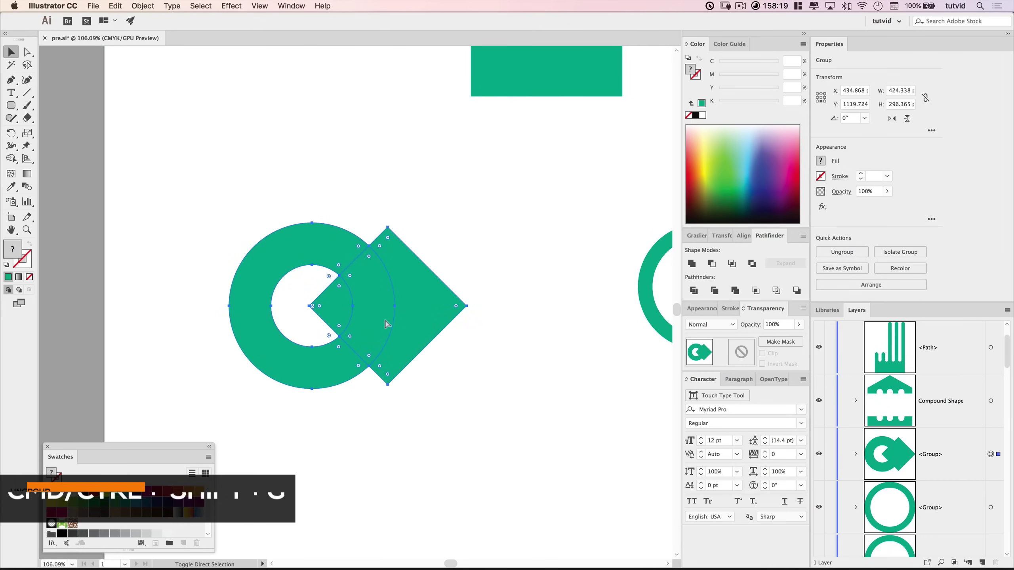
key(super+shift+g)
click(375, 438)
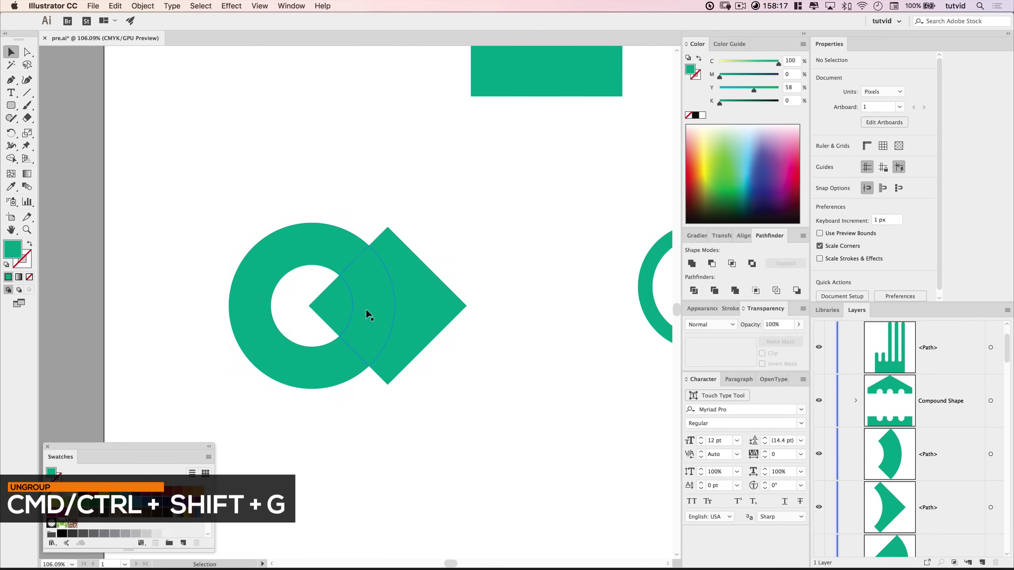
click(424, 296)
drag(421, 301, 524, 306)
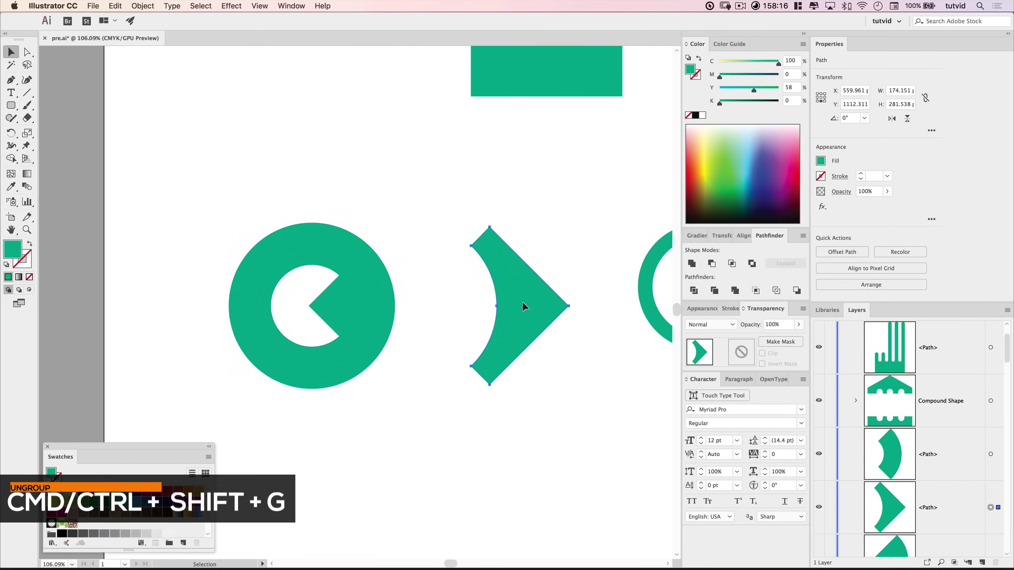
Pull the ring's right arc, inner wedge and unpainted wedge piece out to the right.
double_click(368, 299)
double_click(434, 300)
drag(380, 304, 463, 304)
click(339, 304)
drag(344, 307, 400, 300)
click(311, 304)
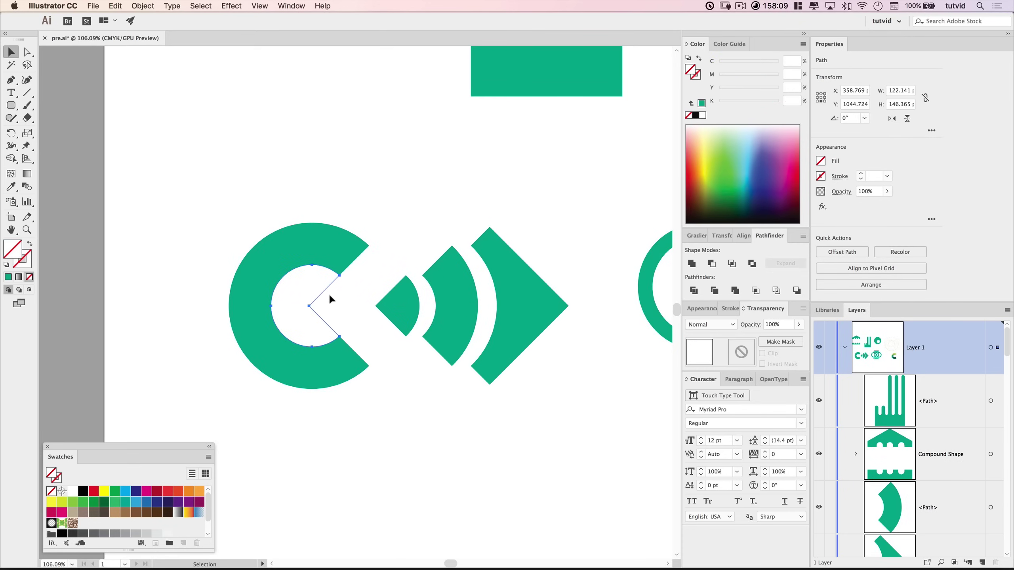
drag(319, 291, 347, 293)
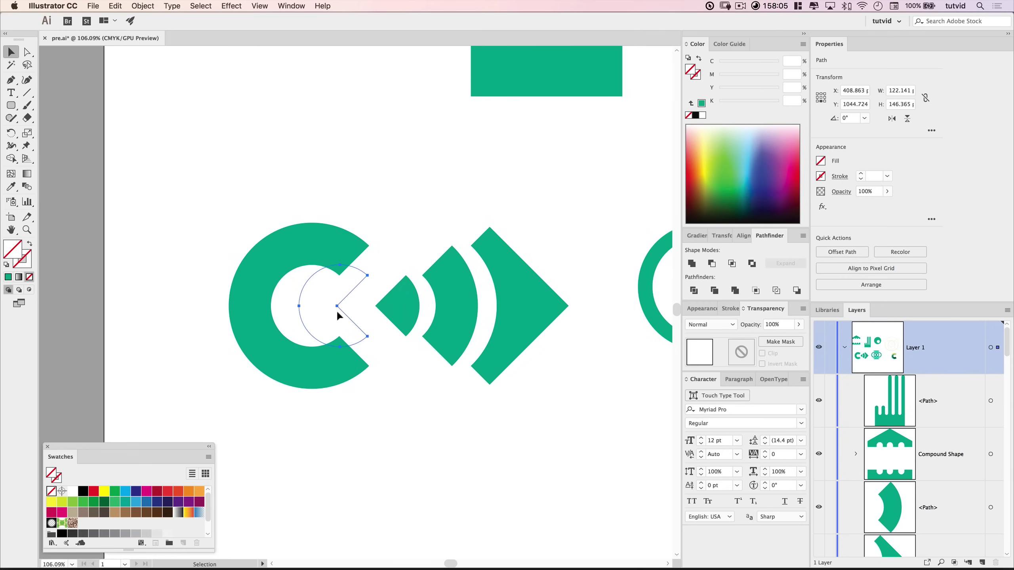
Fill all the logo pieces light blue to expose the unpainted wedge, then select the inner C-wedge.
click(363, 299)
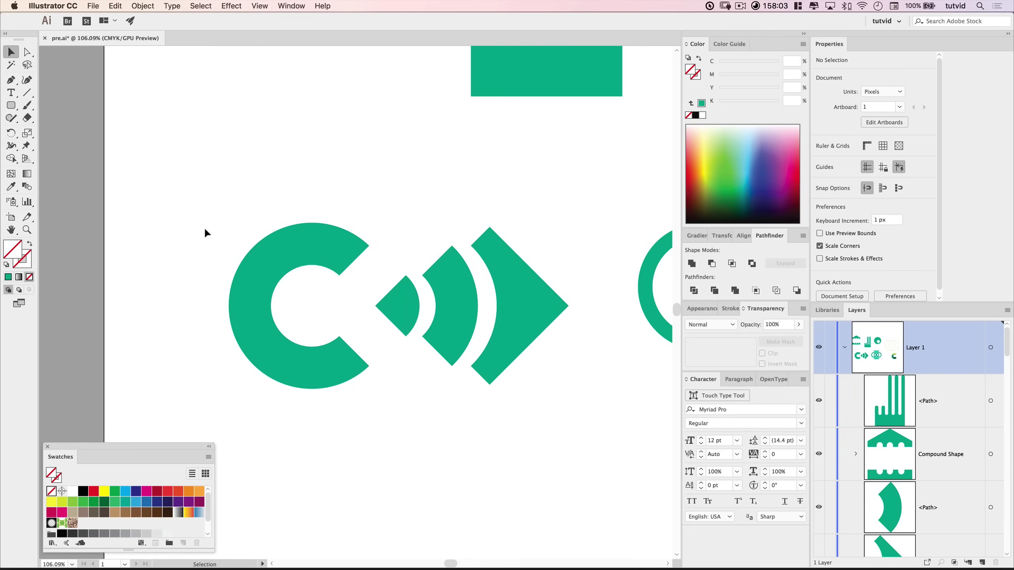
drag(196, 215, 559, 391)
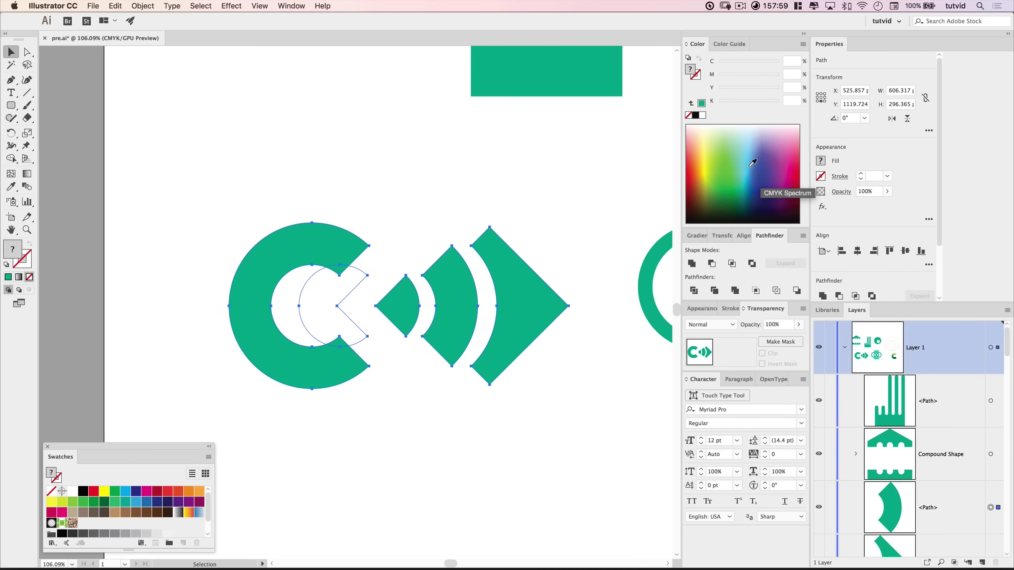
drag(753, 156, 753, 152)
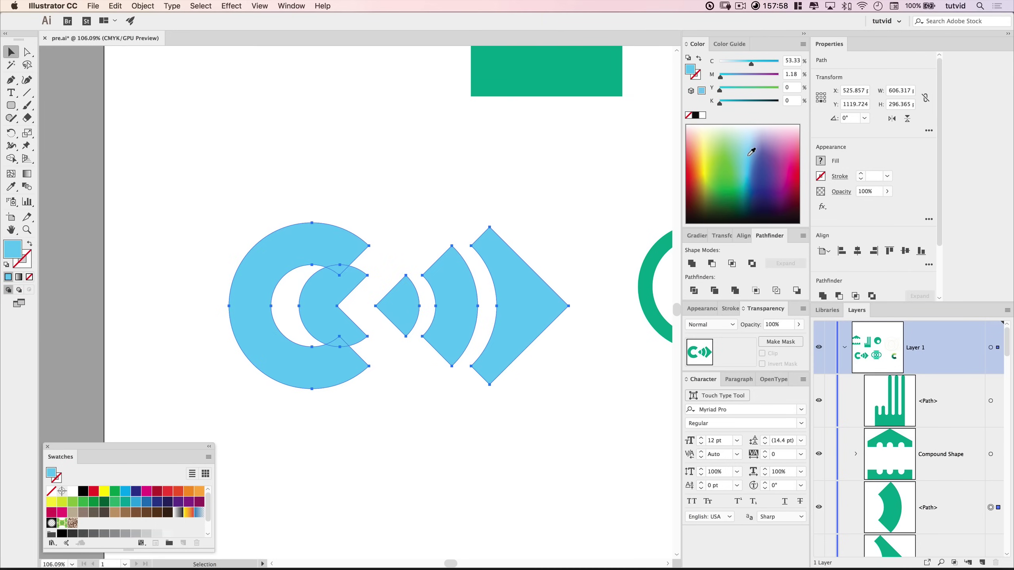
click(391, 395)
click(324, 305)
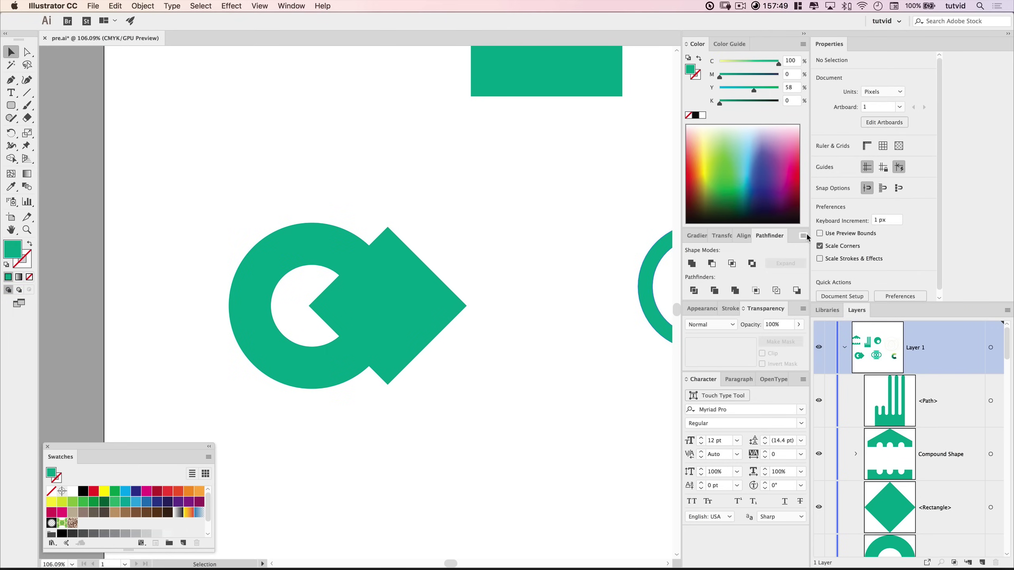
Enable 'Divide and Outline Will Remove Unpainted Artwork' in Pathfinder Options.
click(803, 236)
click(833, 262)
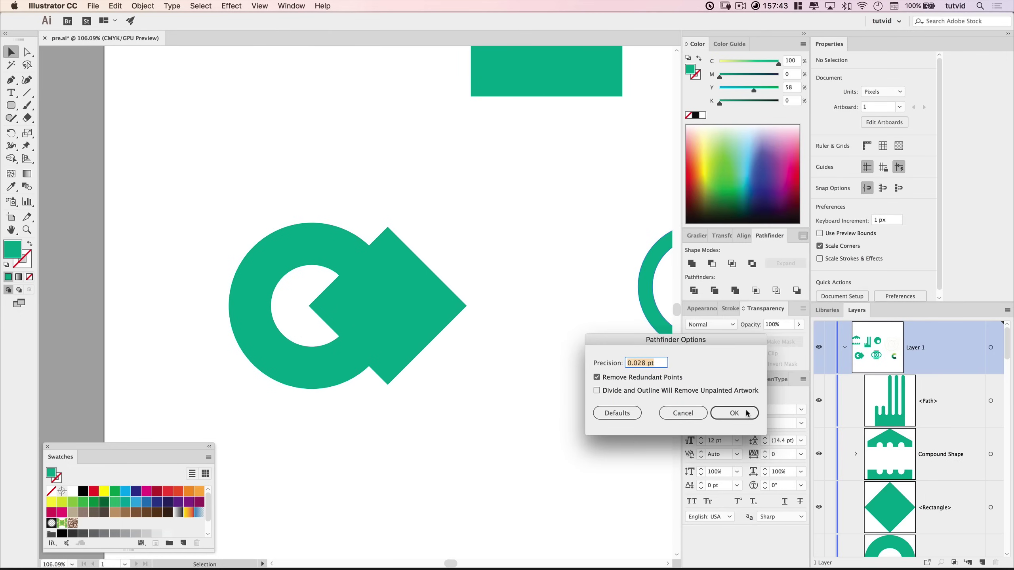
click(738, 416)
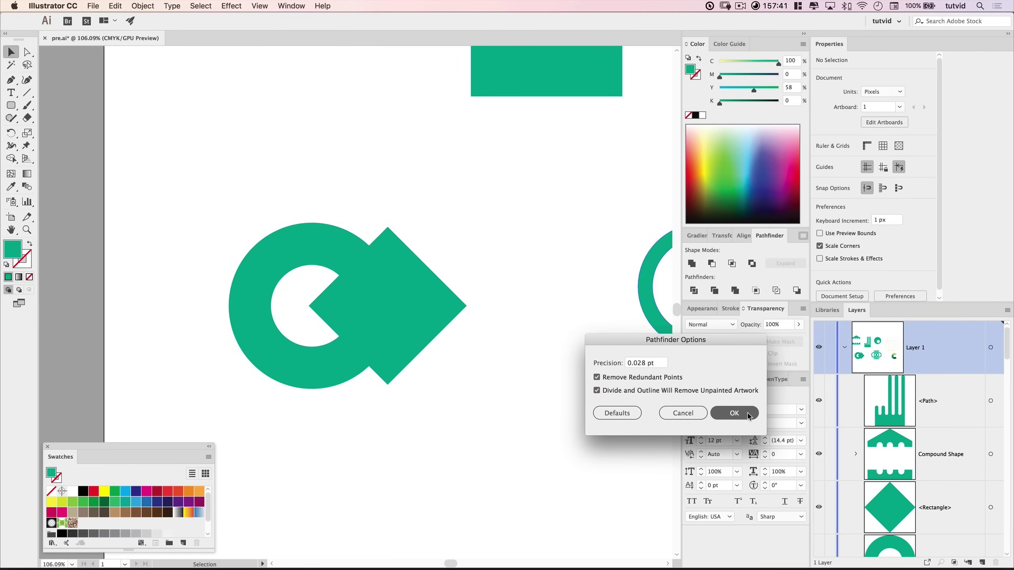
click(734, 414)
Divide the ring and diamond into pieces again and ungroup the result.
drag(365, 323, 472, 407)
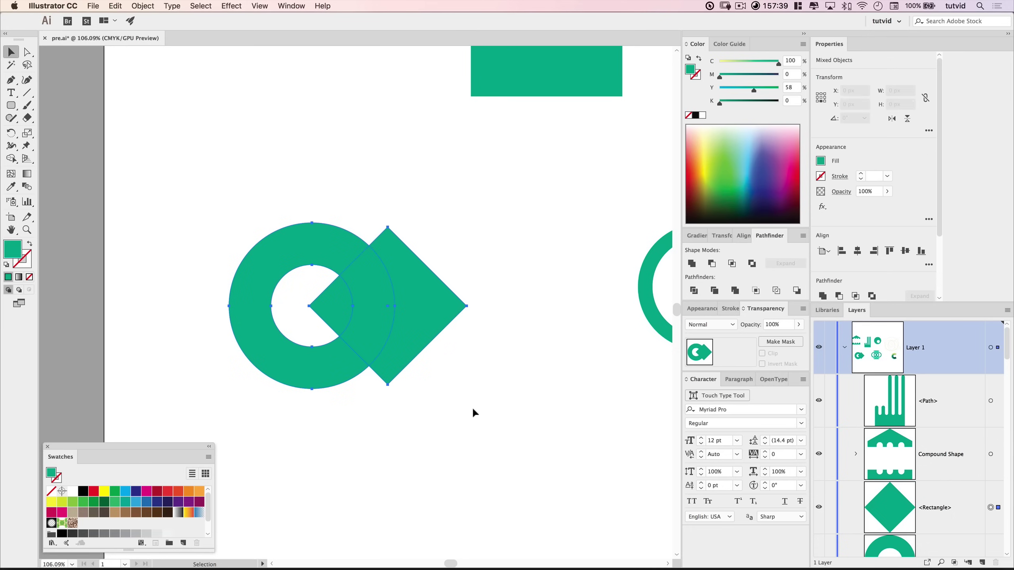
key(super+g)
click(478, 300)
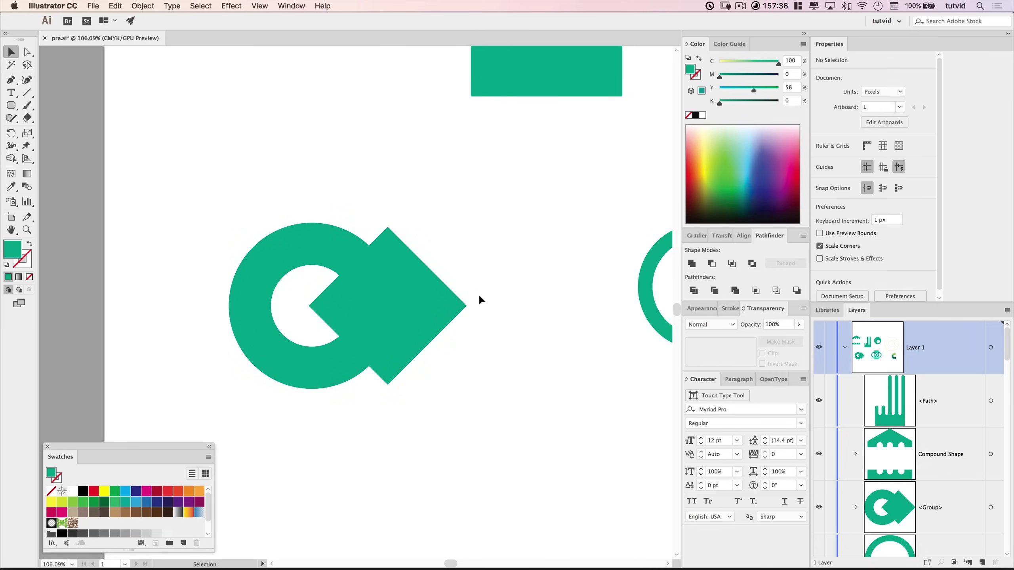
click(427, 298)
key(super+shift+g)
drag(426, 309, 493, 301)
key(super+z)
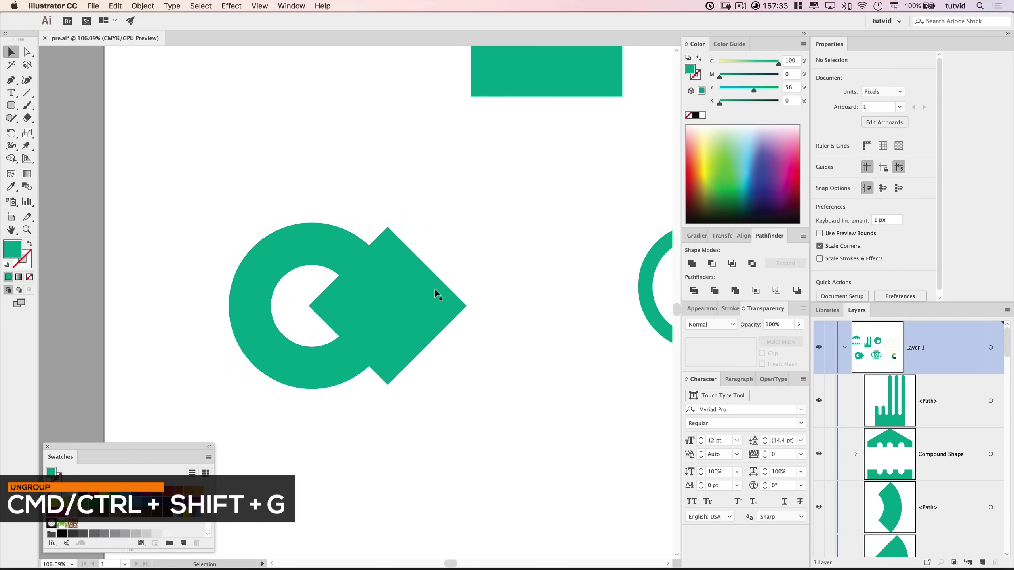
Drag the diamond, overlap piece, small wedge and C shape apart from one another.
drag(434, 288, 564, 299)
drag(375, 318, 415, 304)
click(292, 295)
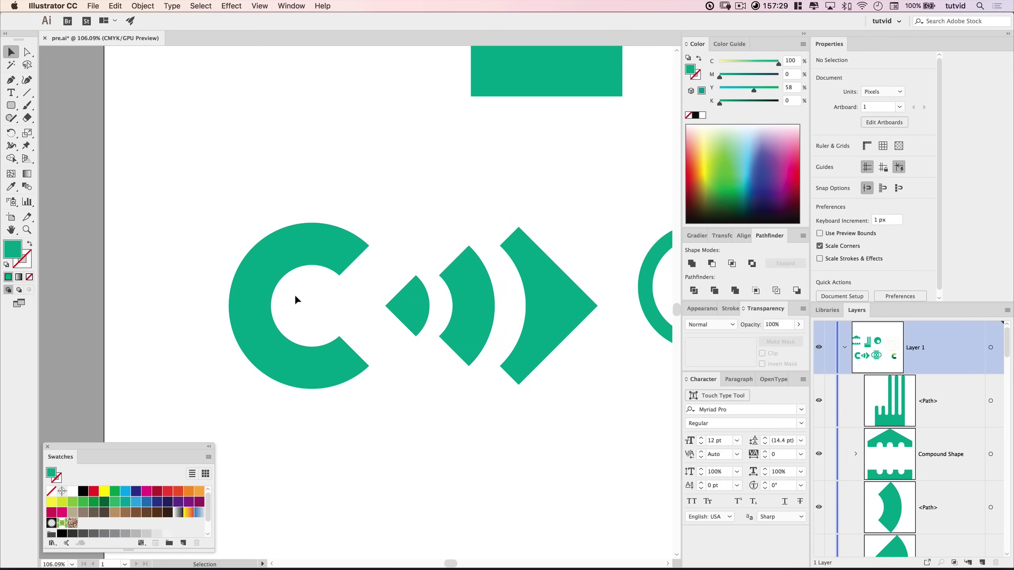
click(320, 360)
drag(328, 242, 294, 238)
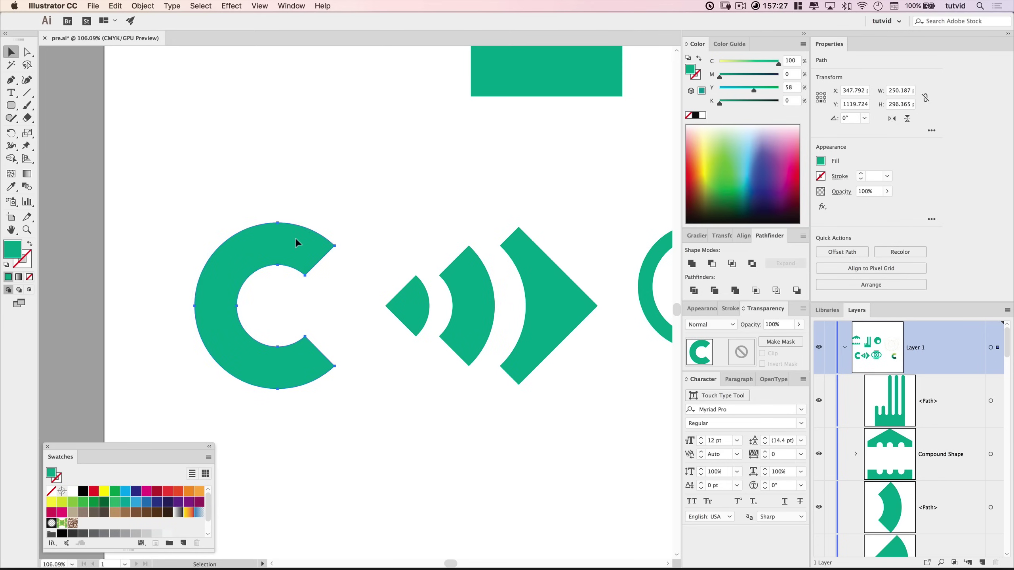
click(360, 317)
Lower Cyan to 25 on all divided pieces, then shift the three arc shapes left.
drag(256, 189, 557, 433)
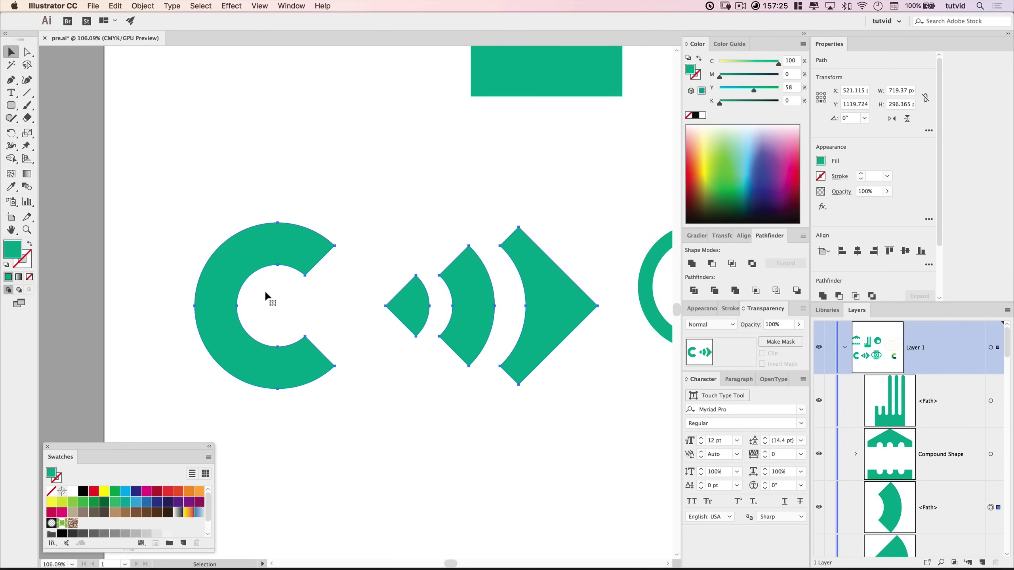
drag(740, 63, 734, 63)
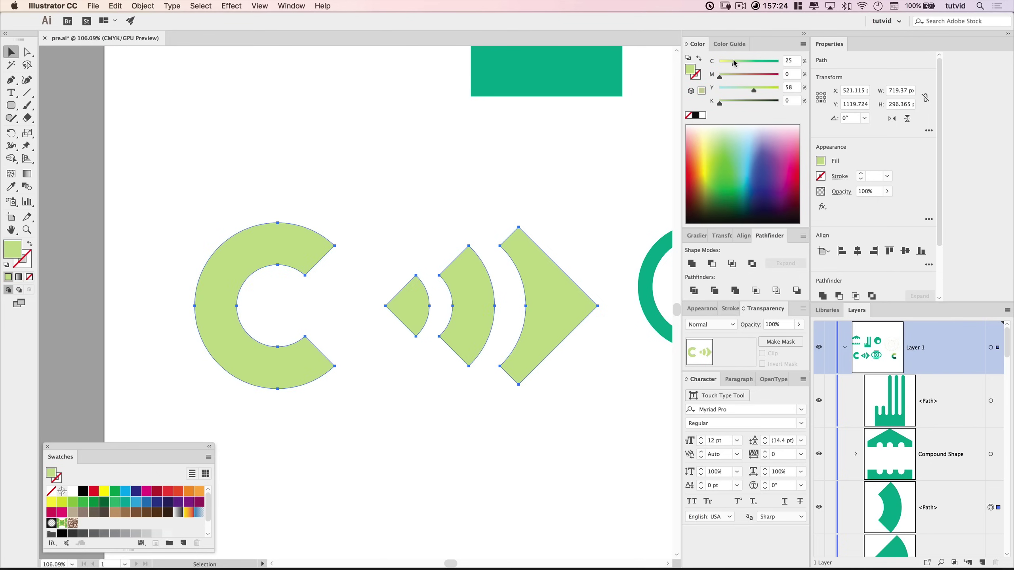
click(437, 365)
scroll(550, 247, left, 2)
drag(593, 203, 395, 439)
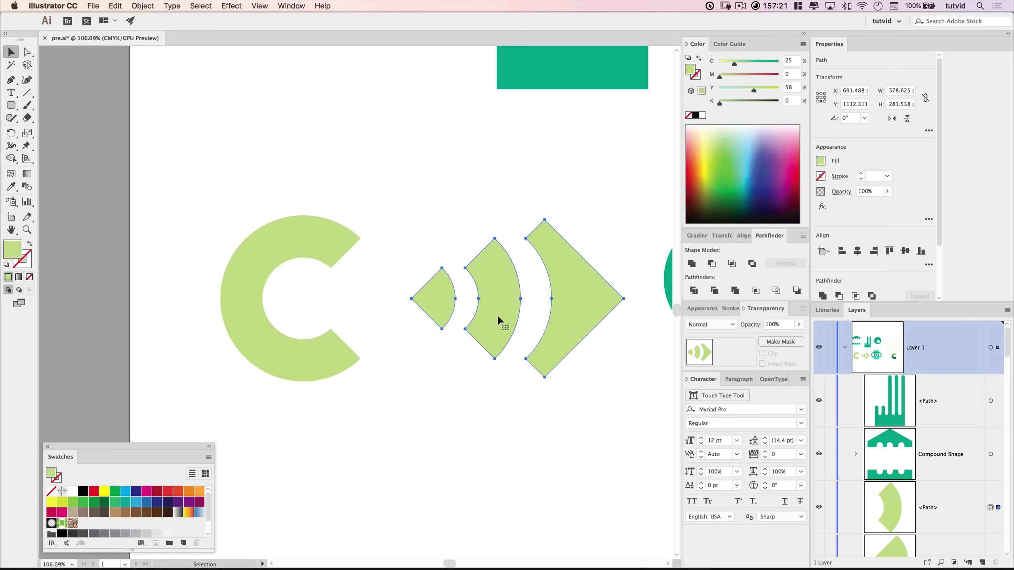
drag(498, 320, 453, 320)
click(611, 346)
Pan the canvas over to the interlocking green ring artwork.
drag(610, 347, 240, 351)
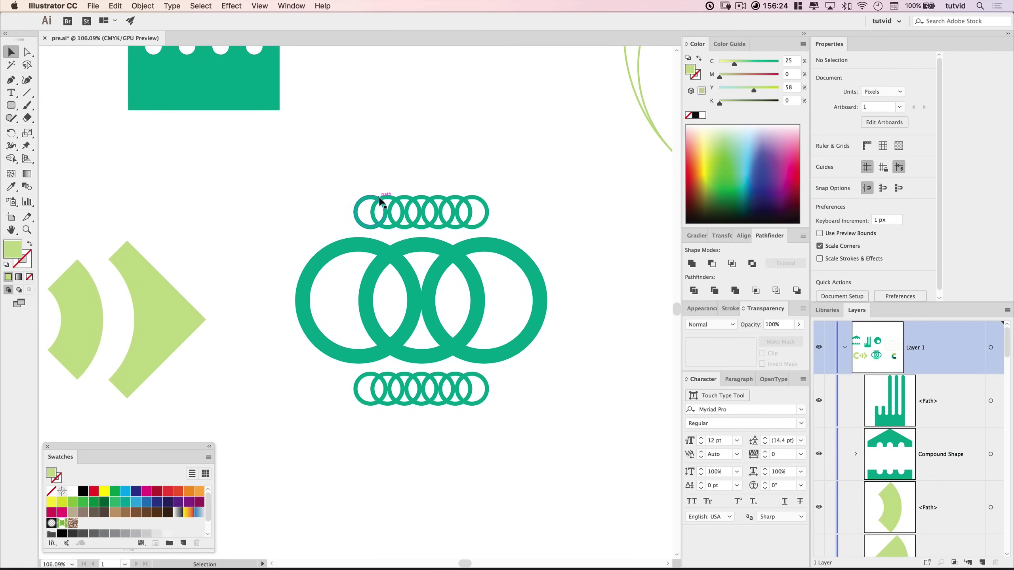
Zoom in and merge the two leftmost small rings of the top row.
drag(366, 176, 385, 209)
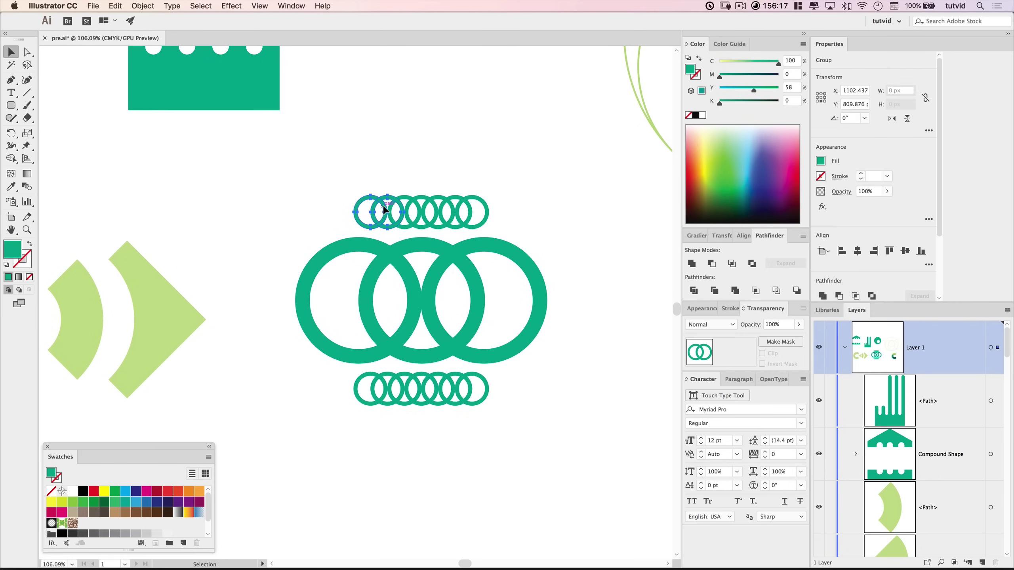
click(410, 184)
click(401, 199)
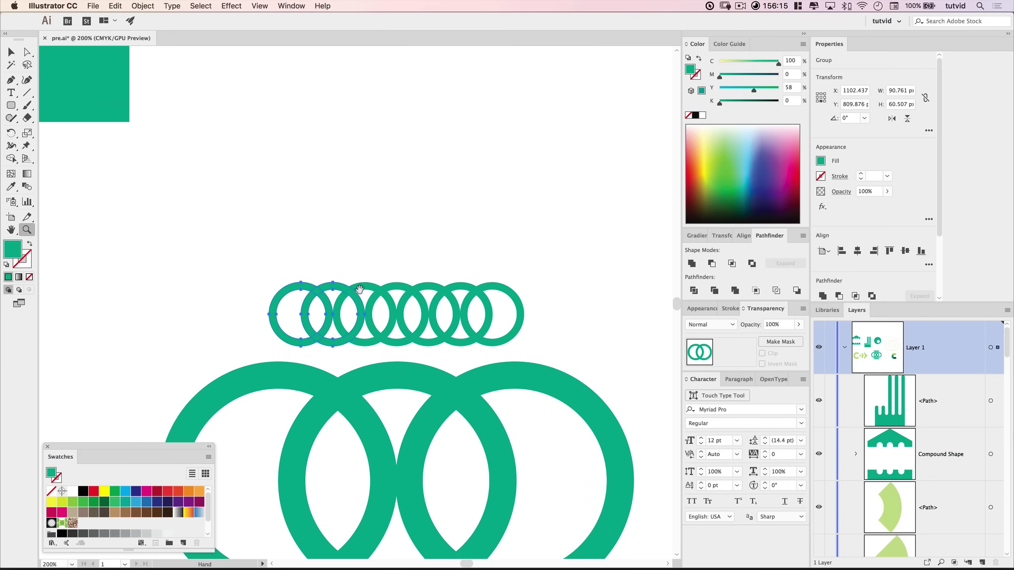
drag(360, 289, 401, 242)
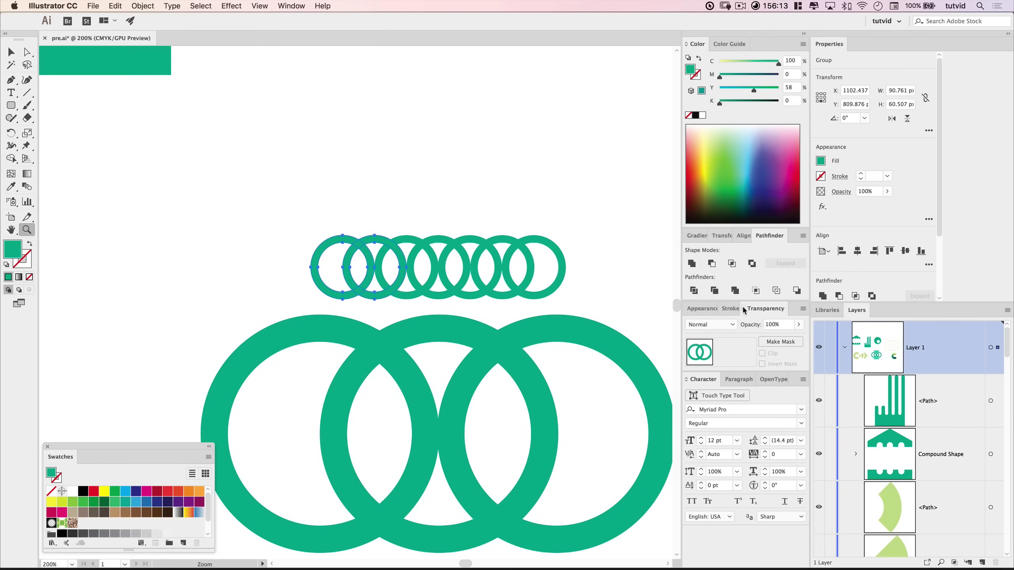
click(736, 292)
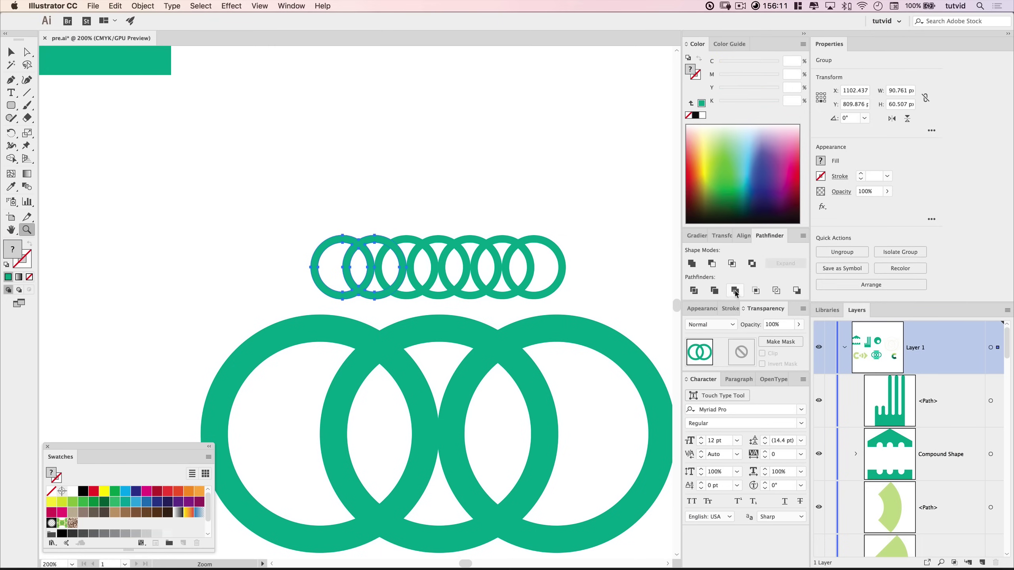
Select the merged rings together with the third small ring.
key(v)
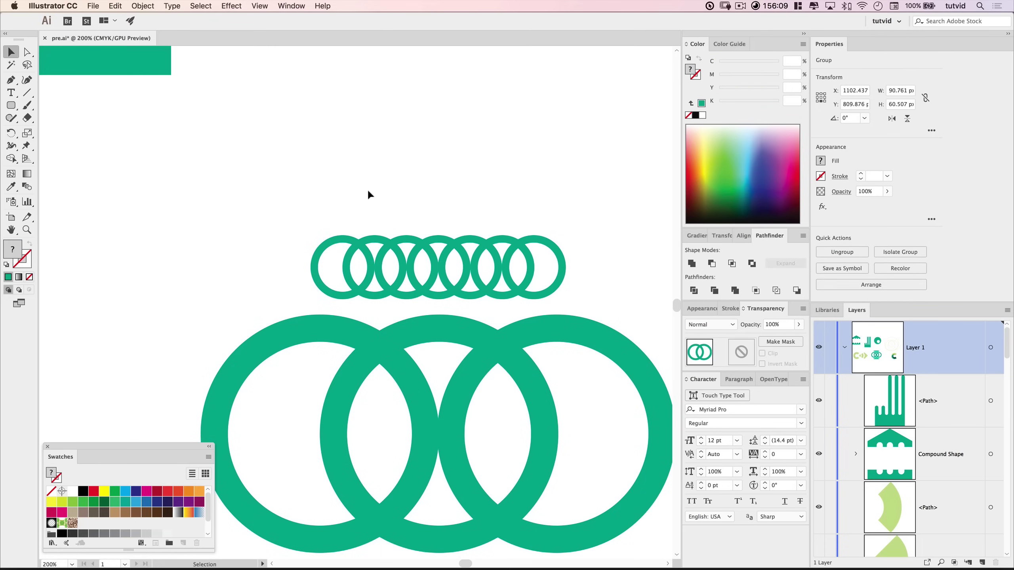
click(351, 222)
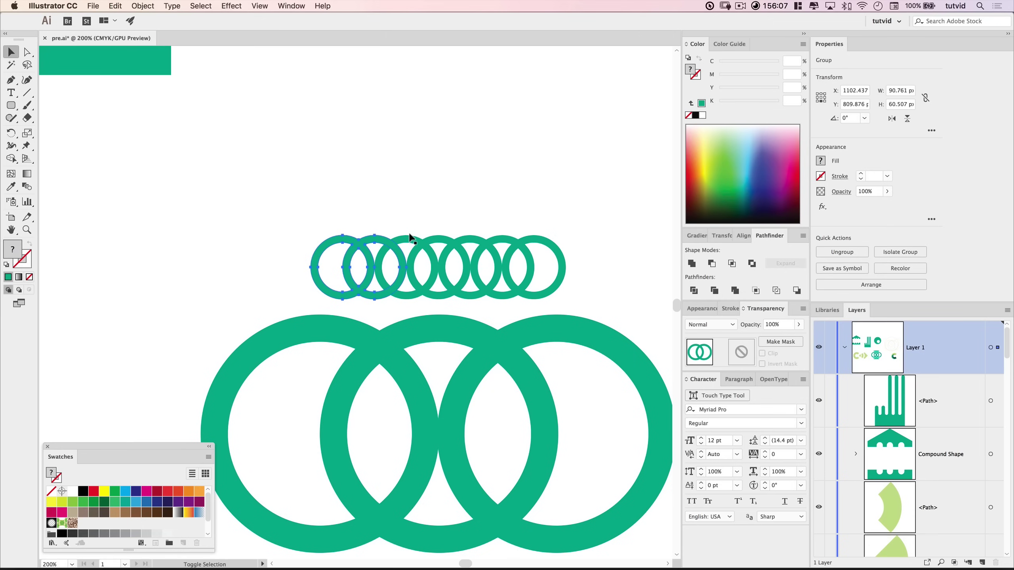
shift+click(407, 235)
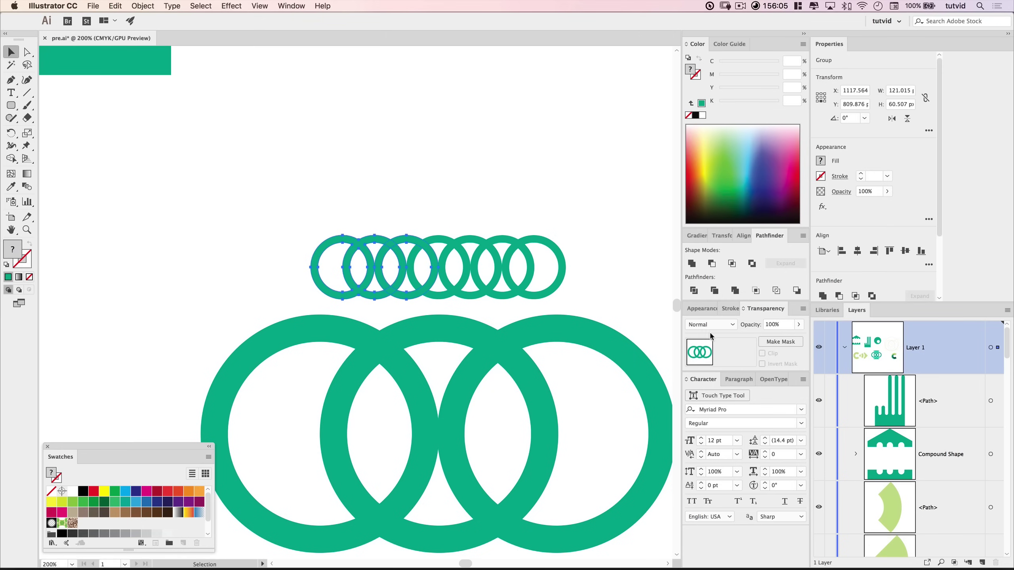
click(803, 235)
Repeat Merge with Cmd+4, add the fourth and fifth rings, and move them up-right.
key(super+4)
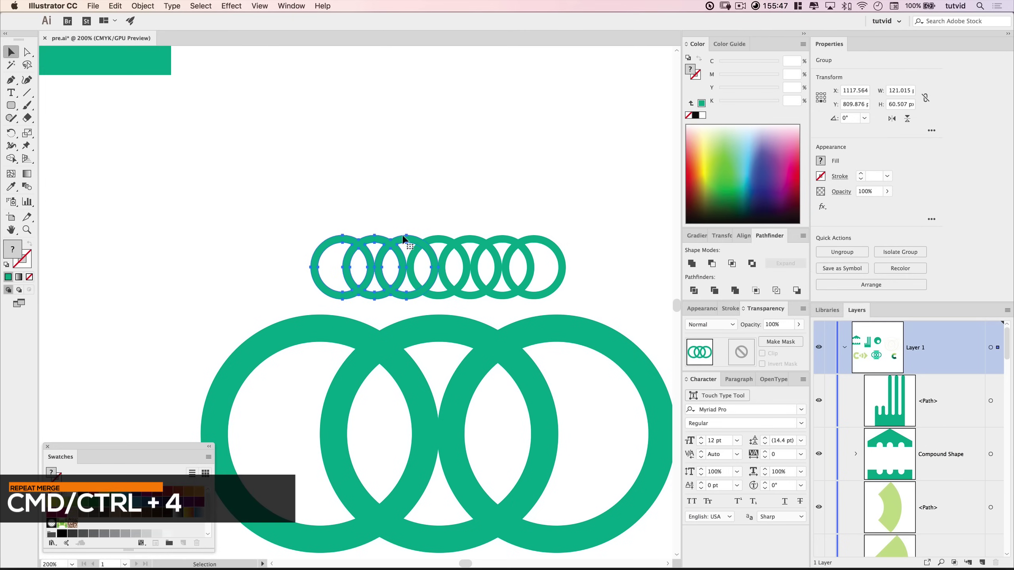
shift+click(404, 236)
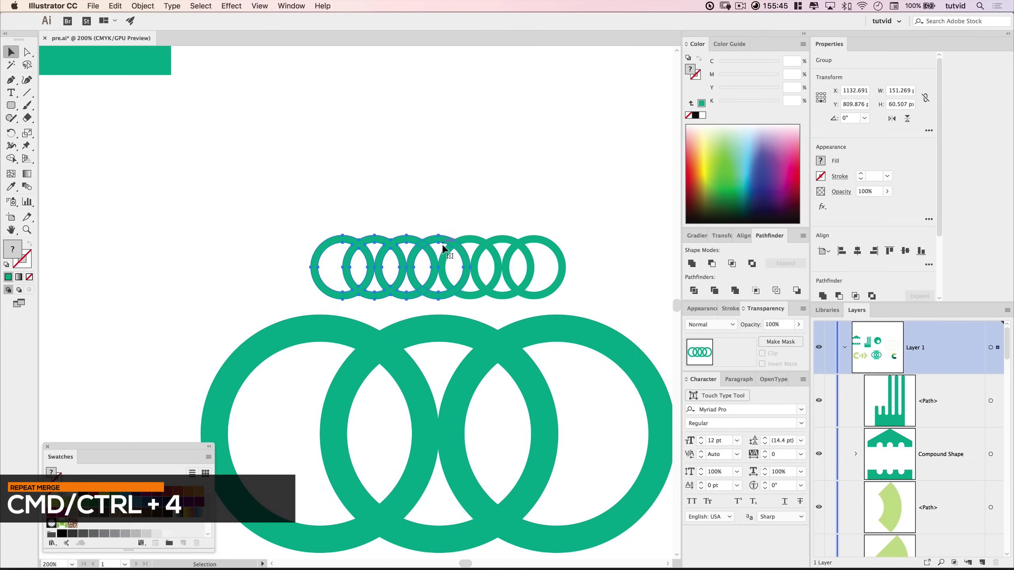
shift+click(470, 235)
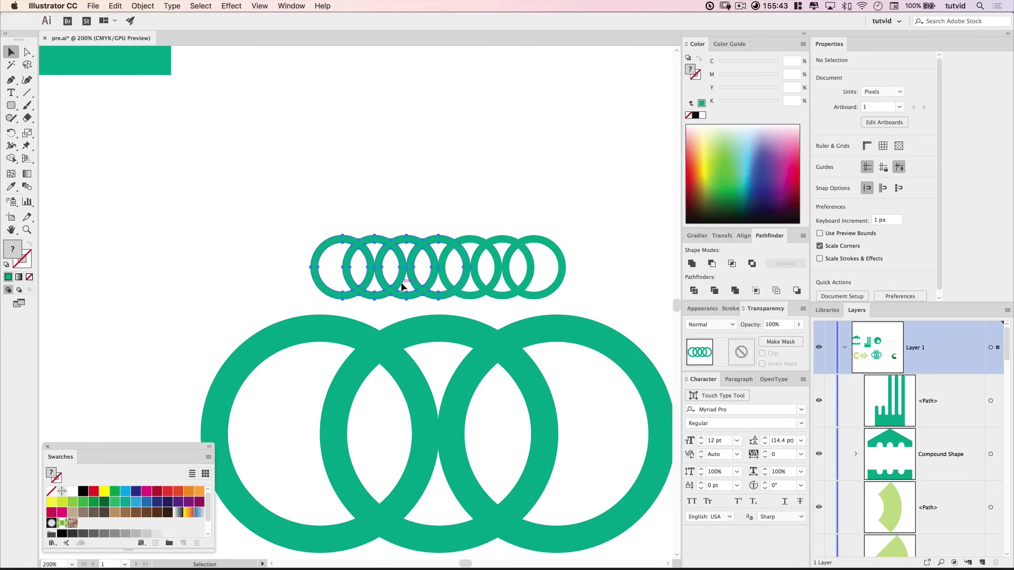
drag(432, 252, 524, 227)
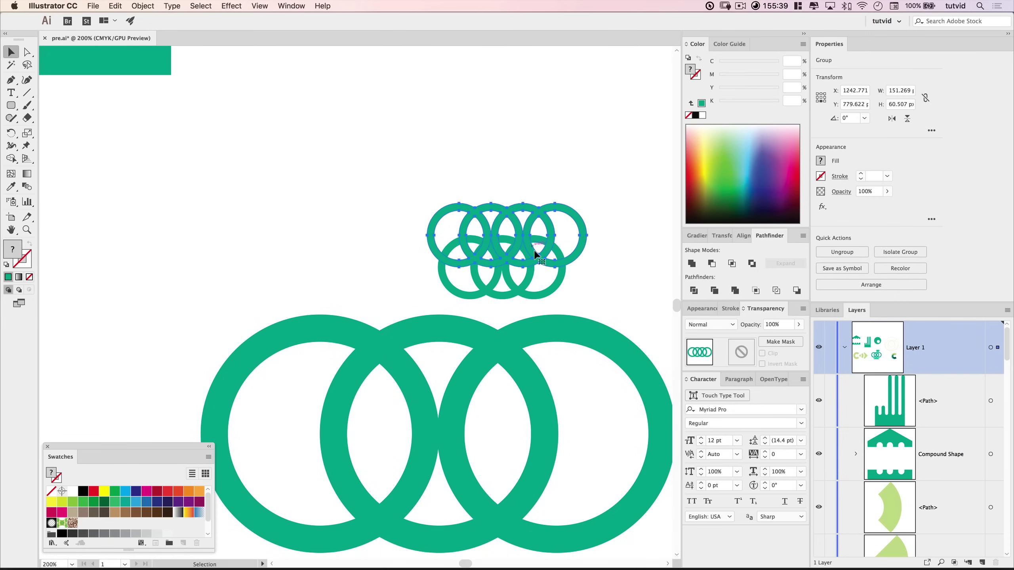
key(Left)
key(Left)
key(Left)
key(Left)
key(Left)
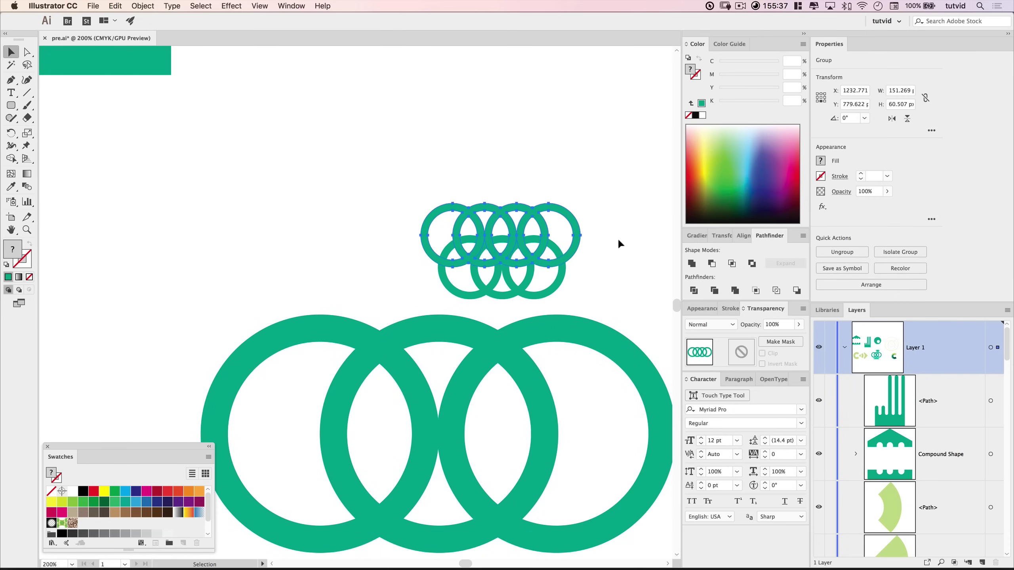
Group both rows of small rings and move the group left and up about 73 px.
drag(466, 159, 552, 300)
key(super+g)
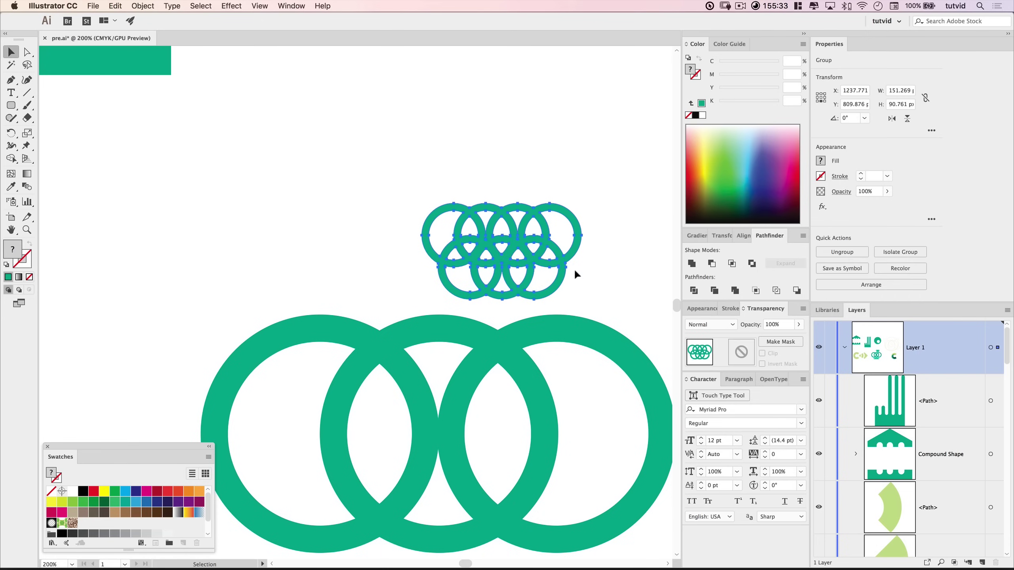
drag(518, 249, 425, 213)
click(494, 169)
drag(427, 277, 427, 247)
click(536, 217)
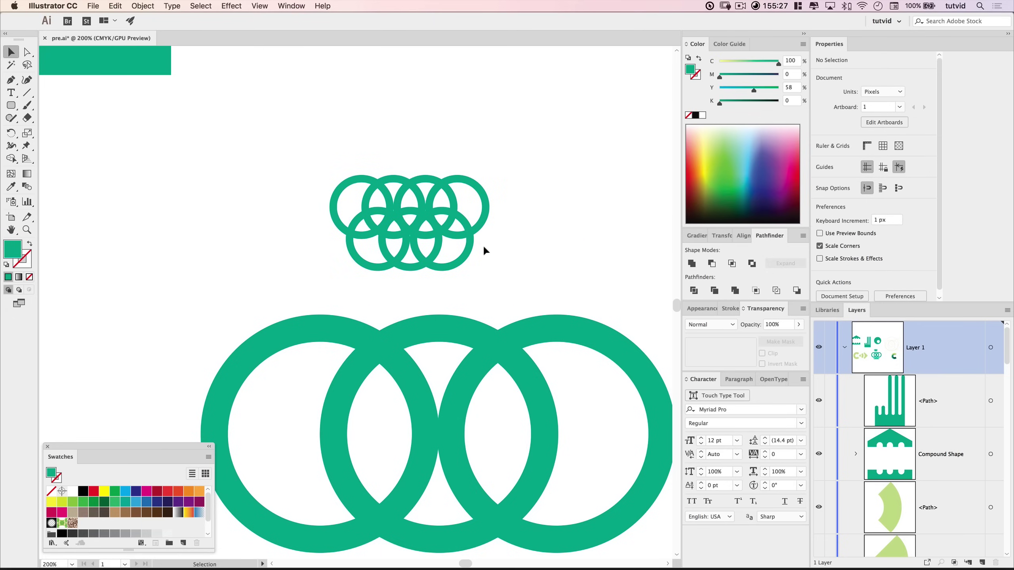
Repeat Merge on the three large rings with Cmd+4, then zoom out to 150%.
drag(501, 381, 452, 269)
click(495, 280)
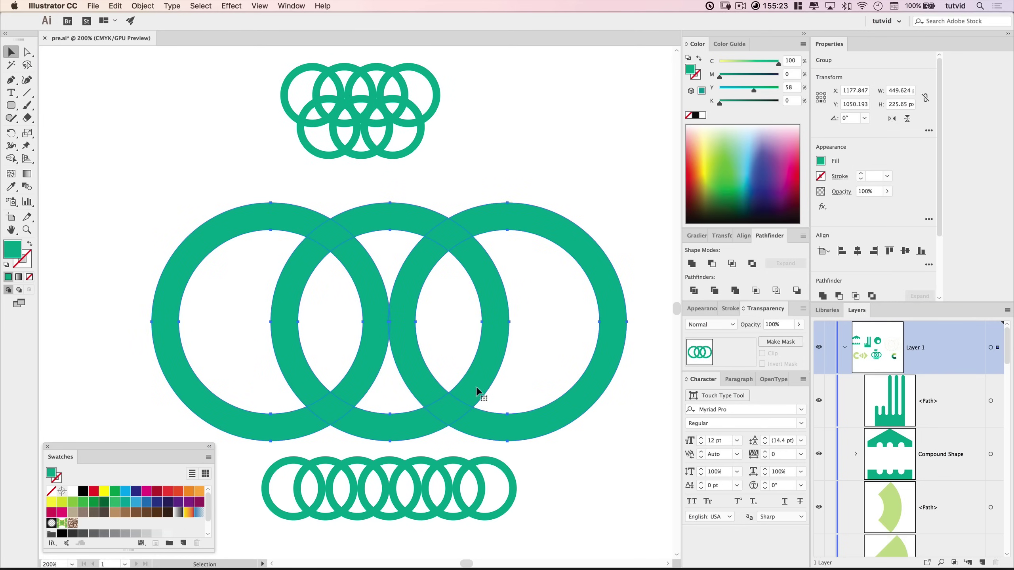
key(super+4)
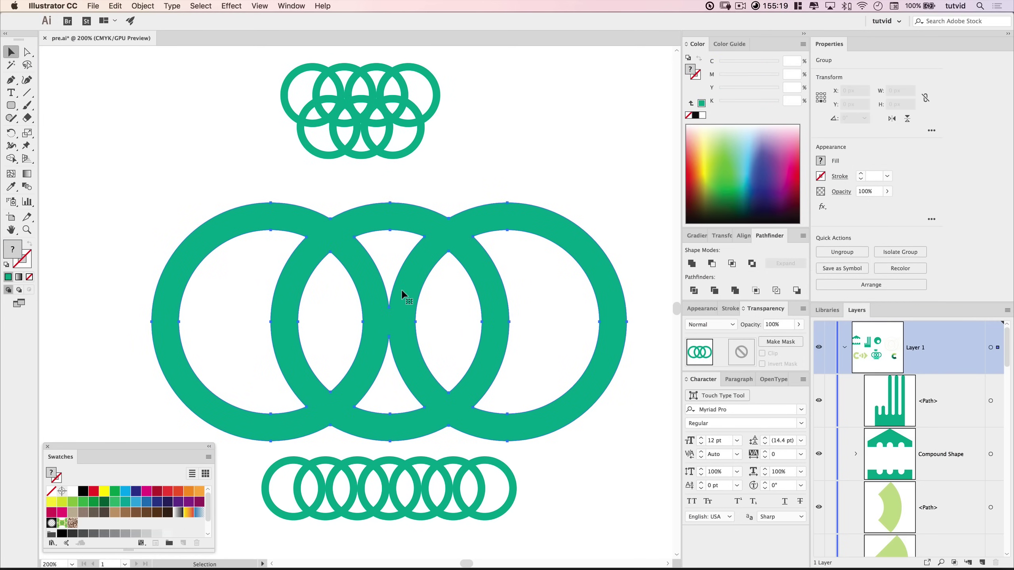
click(559, 166)
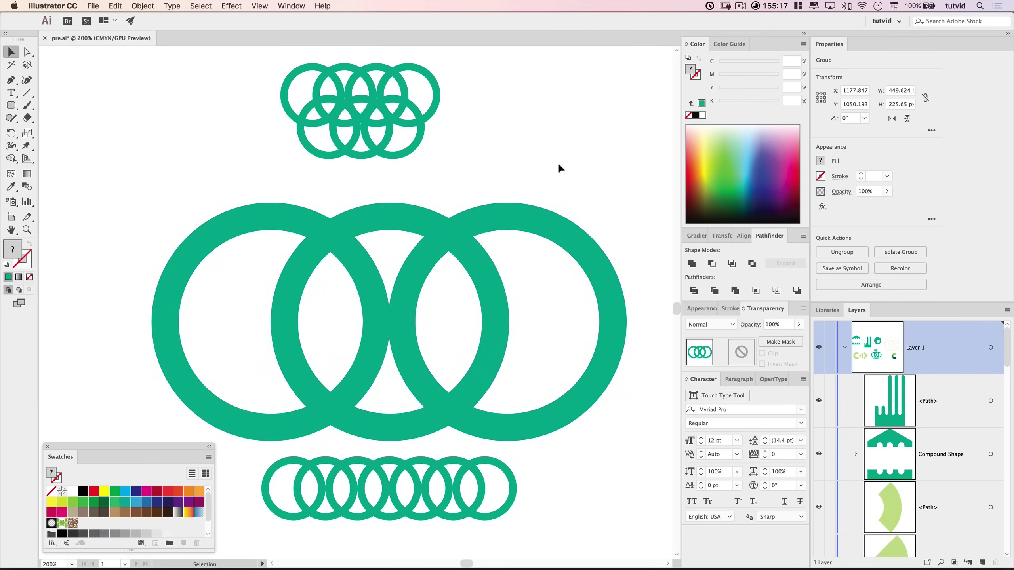
key(super+minus)
drag(339, 73, 398, 145)
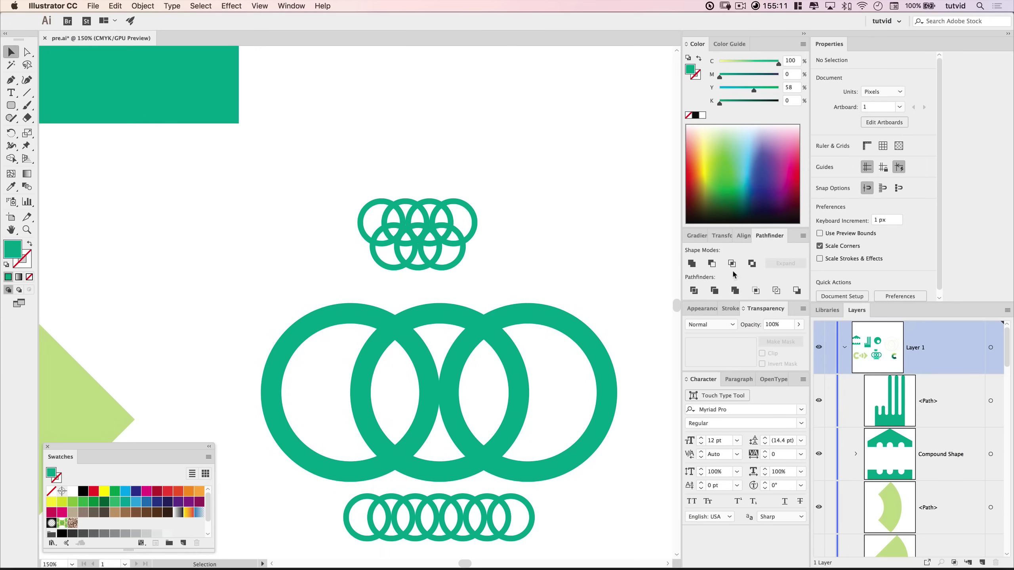
Drag the small ring cluster down-right so it sits centred above the large rings.
drag(459, 224, 463, 248)
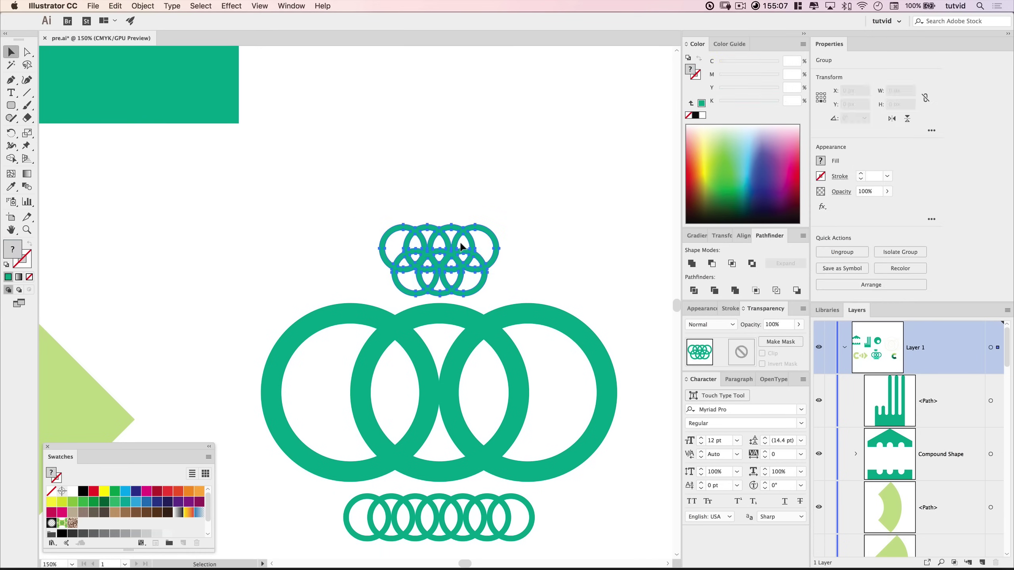
click(537, 243)
scroll(503, 358, down, 2)
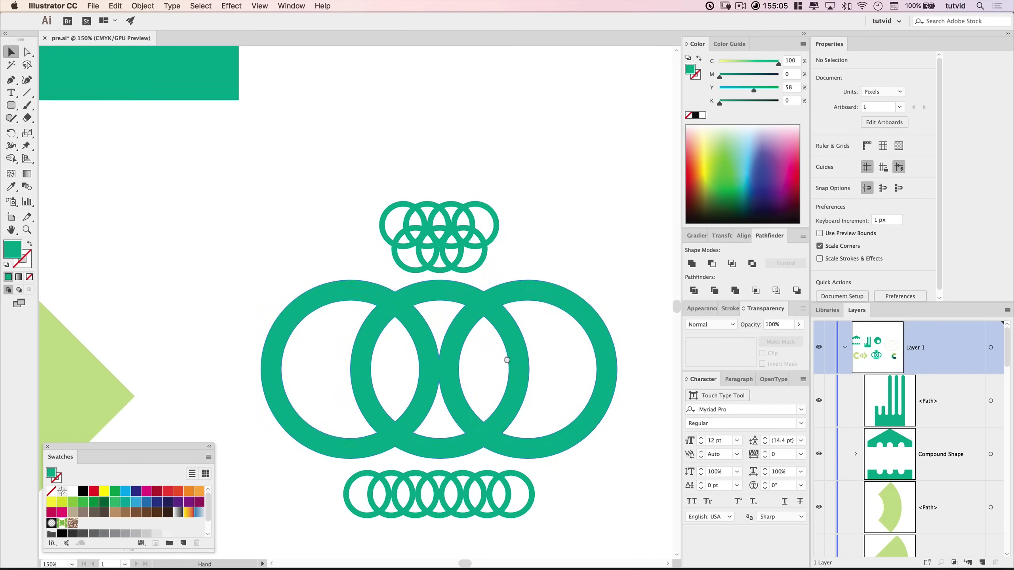